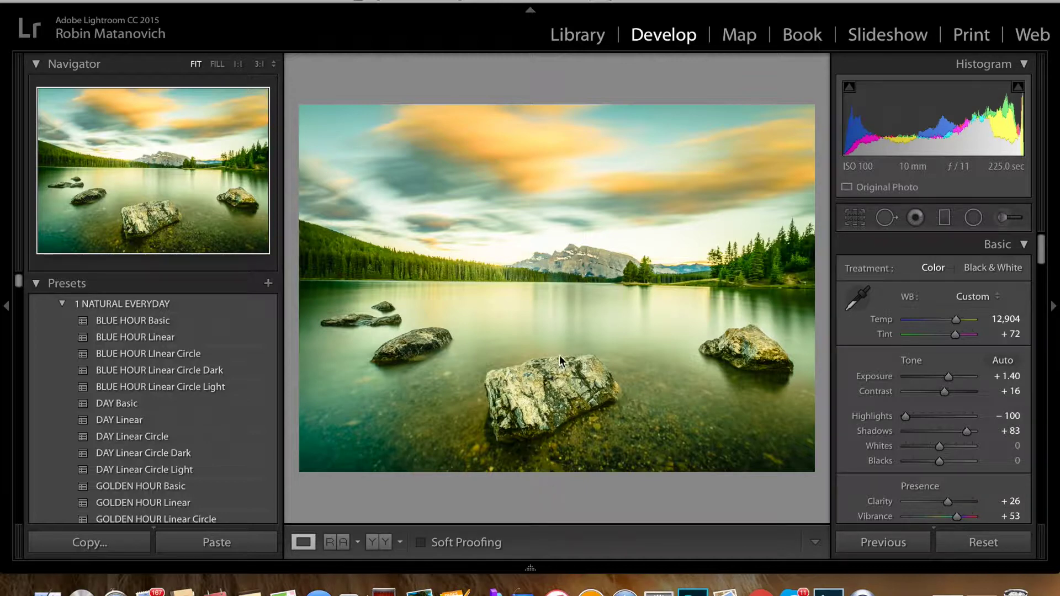
- Inspect the foreground rocks at full size and compare the edited photo with its unedited version
{"action": "left_click", "coordinate": [435, 418]}
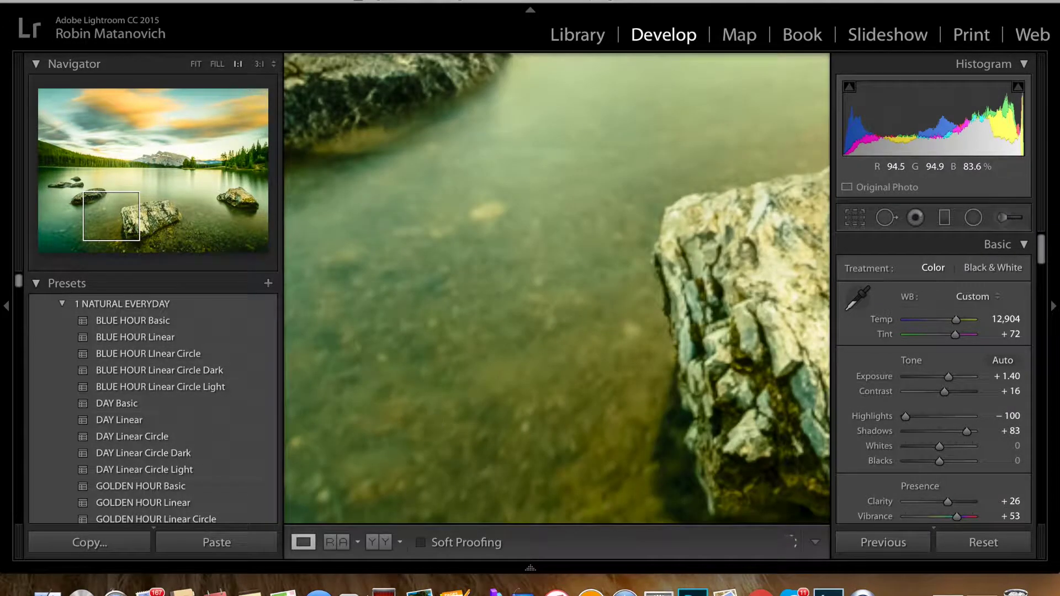
{"action": "left_click", "coordinate": [195, 64]}
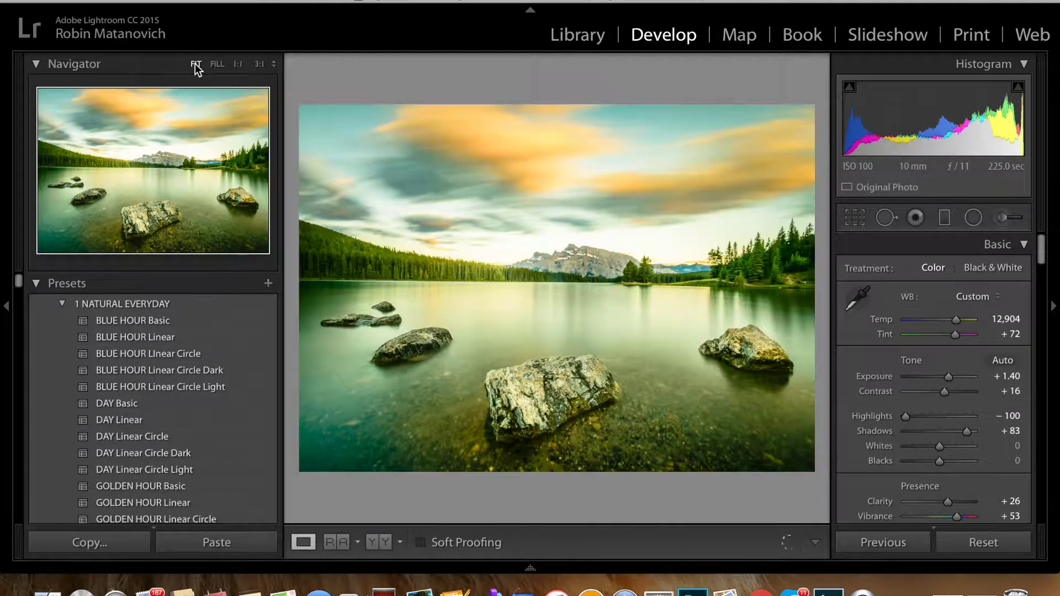
{"action": "key", "text": "backslash"}
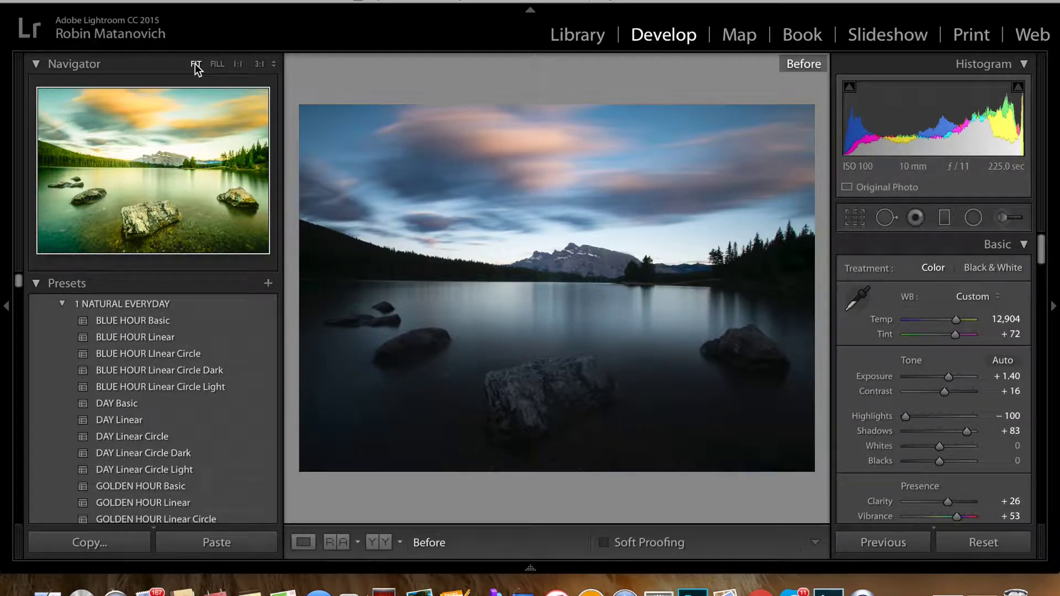
{"action": "key", "text": "backslash"}
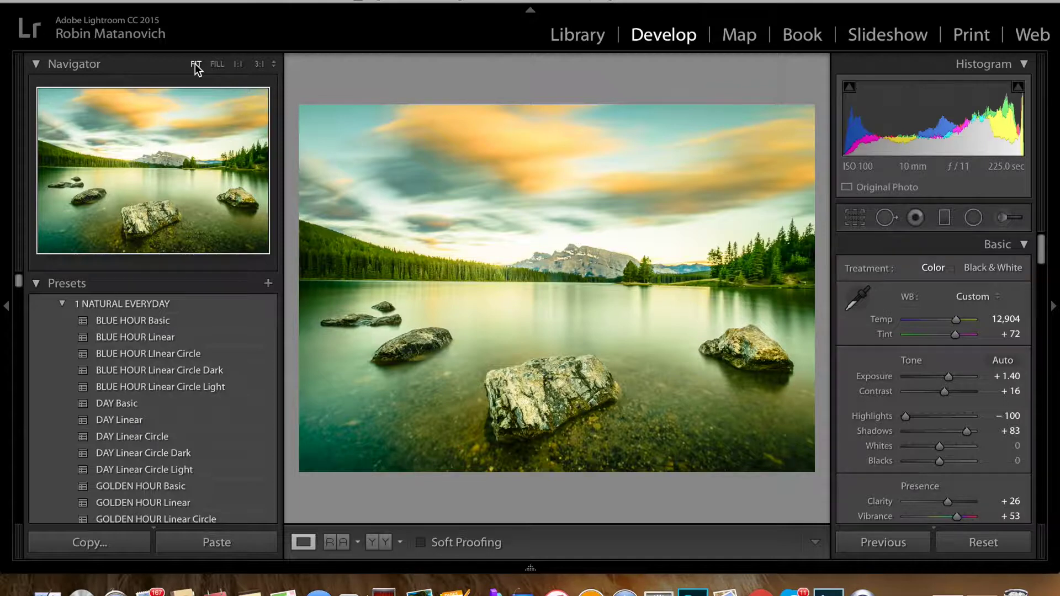
{"action": "key", "text": "backslash"}
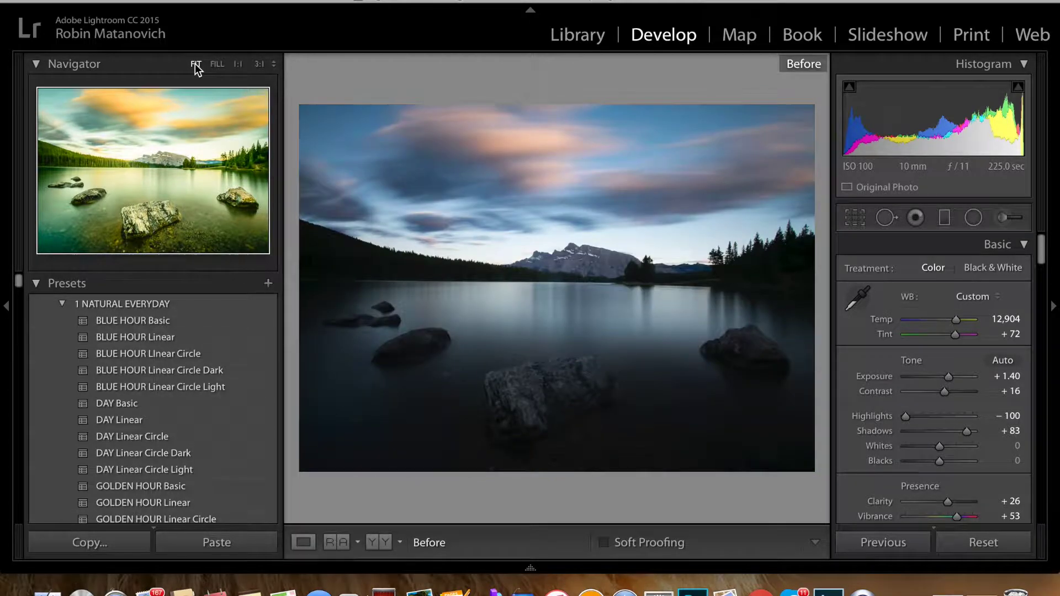
{"action": "key", "text": "backslash"}
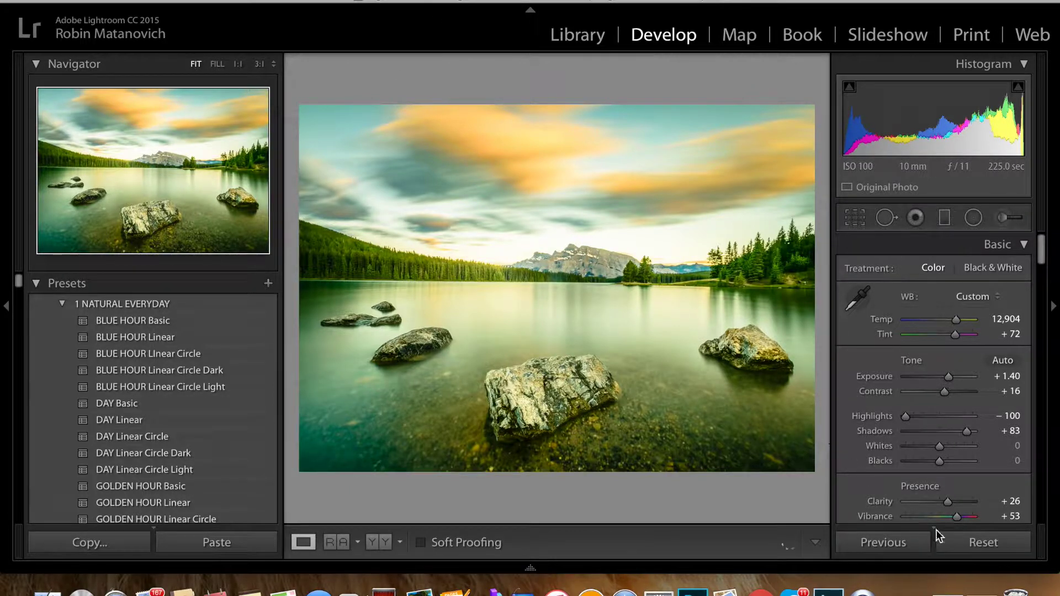
- Reset all develop settings of the lake photo and set Exposure to +1.40 and Contrast to +16
{"action": "mouse_move", "coordinate": [965, 545]}
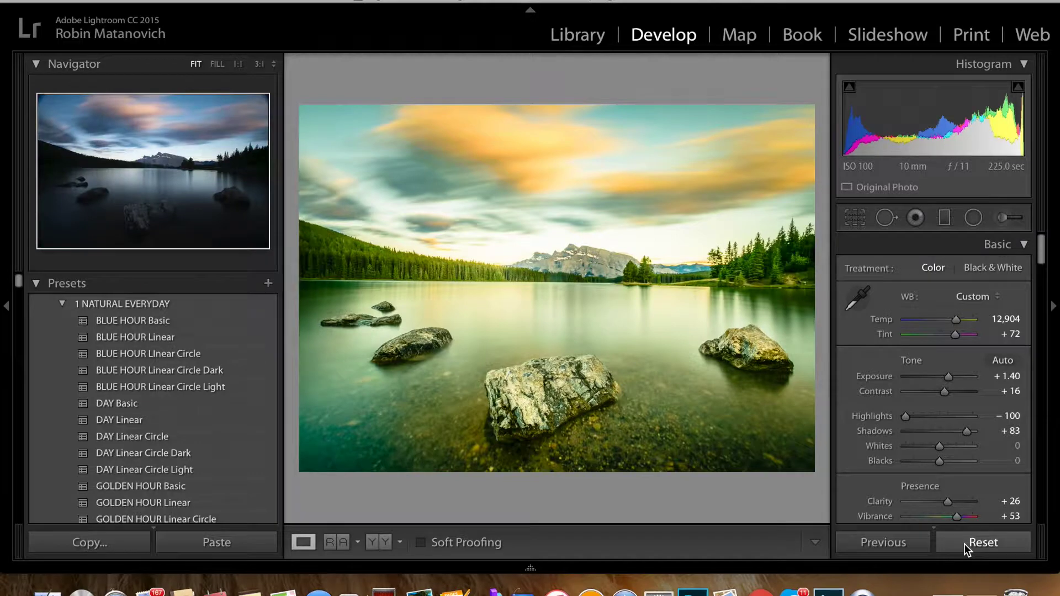
{"action": "left_click", "coordinate": [991, 540]}
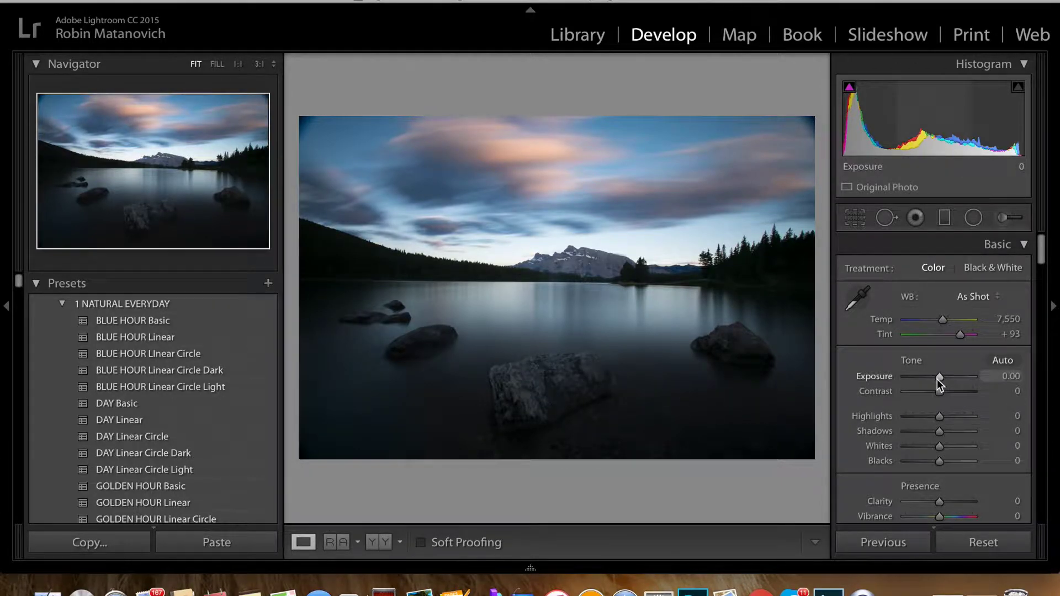
{"action": "left_click_drag", "start_coordinate": [938, 377], "coordinate": [948, 376]}
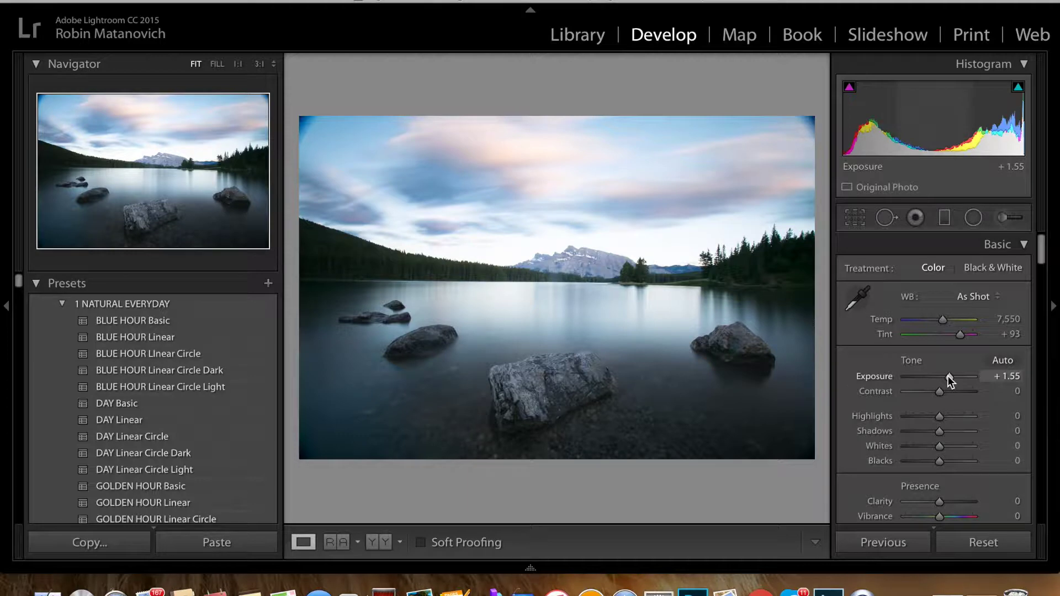
{"action": "left_click_drag", "start_coordinate": [941, 392], "coordinate": [948, 381]}
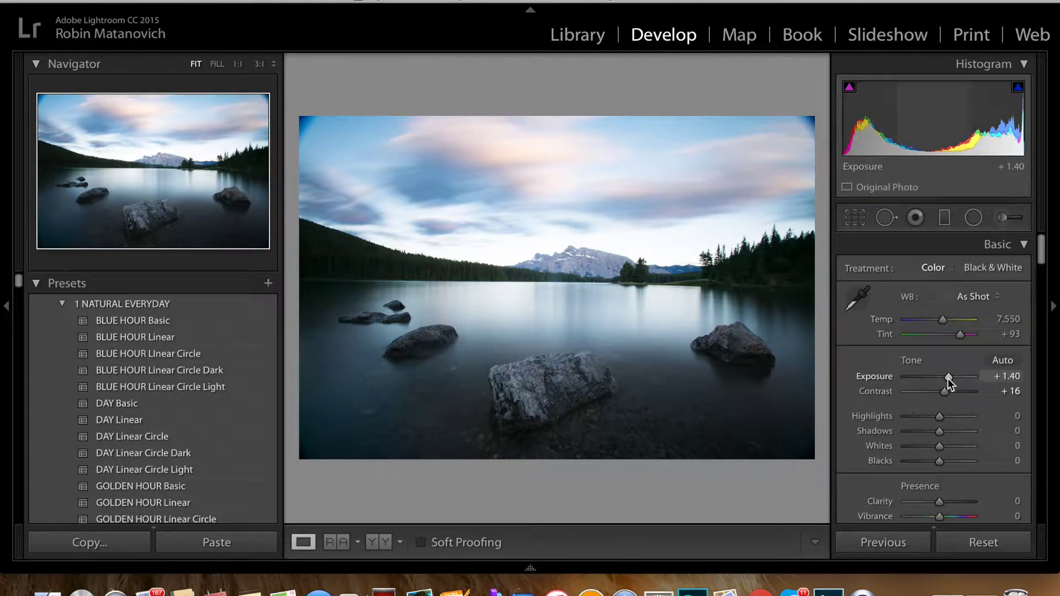
- Set the tone values to Highlights -100, Shadows +70, Whites +26 and Blacks -43
{"action": "left_click_drag", "start_coordinate": [940, 418], "coordinate": [899, 421]}
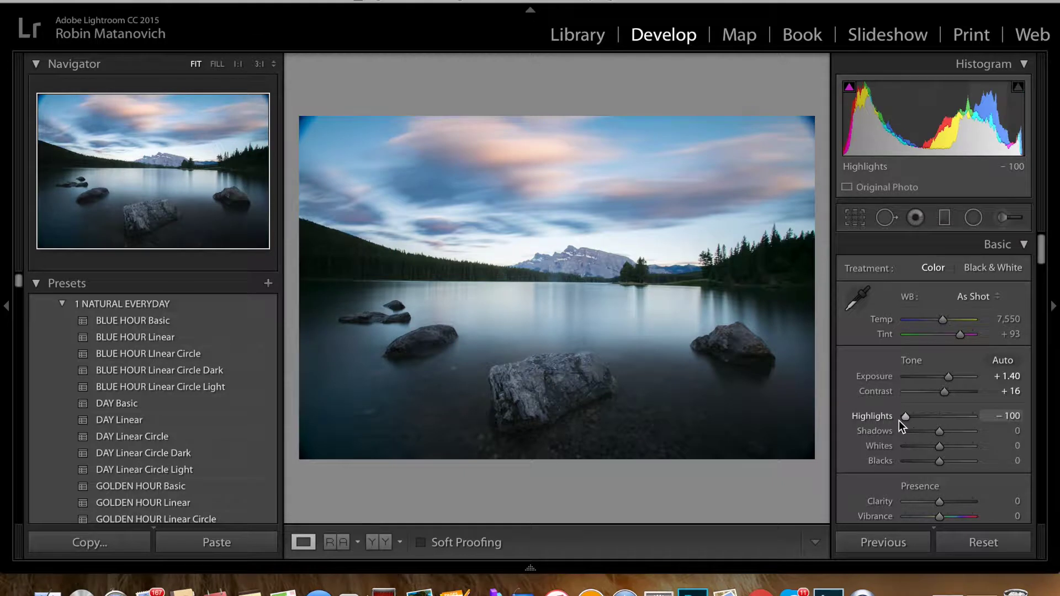
{"action": "left_click_drag", "start_coordinate": [939, 431], "coordinate": [963, 431]}
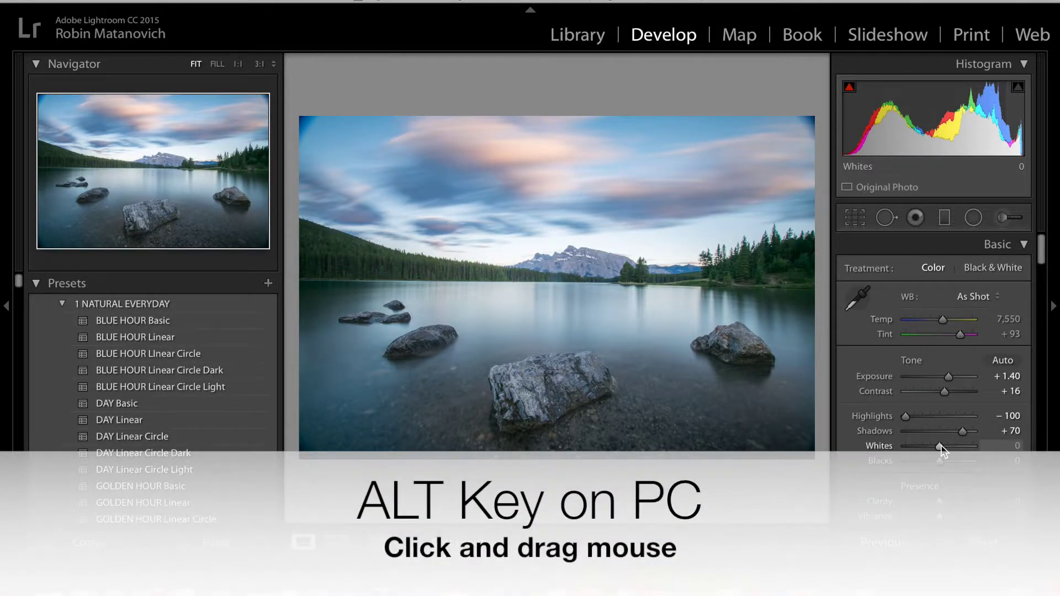
{"action": "key", "text": "alt"}
{"action": "left_click_drag", "start_coordinate": [940, 446], "coordinate": [925, 463]}
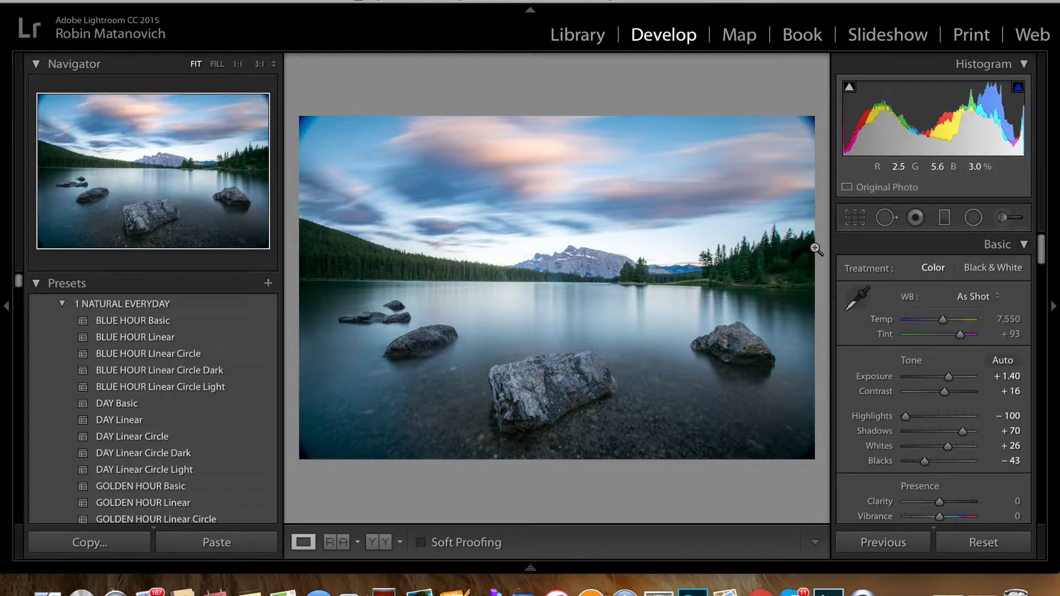
- Crop a narrow strip off both the left and right edges of the photo to trim the dark corners
{"action": "left_click", "coordinate": [855, 219]}
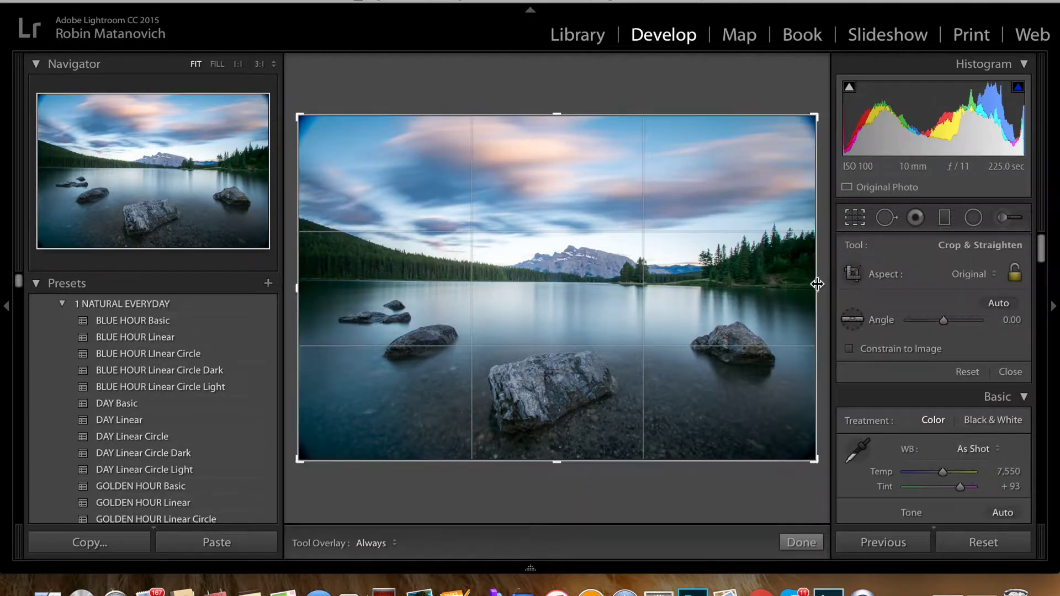
{"action": "left_click_drag", "start_coordinate": [814, 283], "coordinate": [811, 283]}
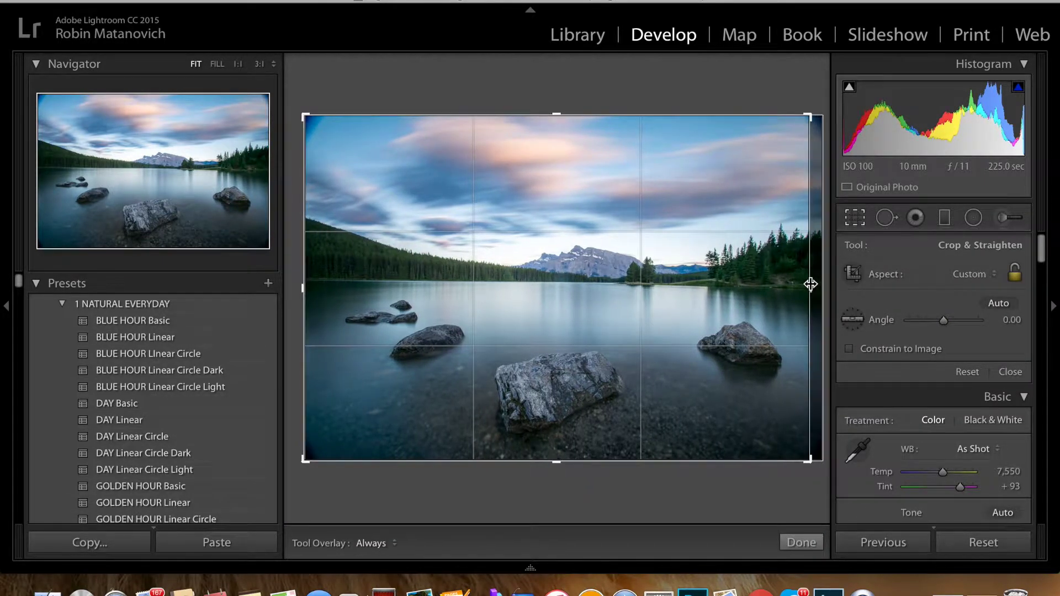
{"action": "left_click_drag", "start_coordinate": [303, 289], "coordinate": [313, 287]}
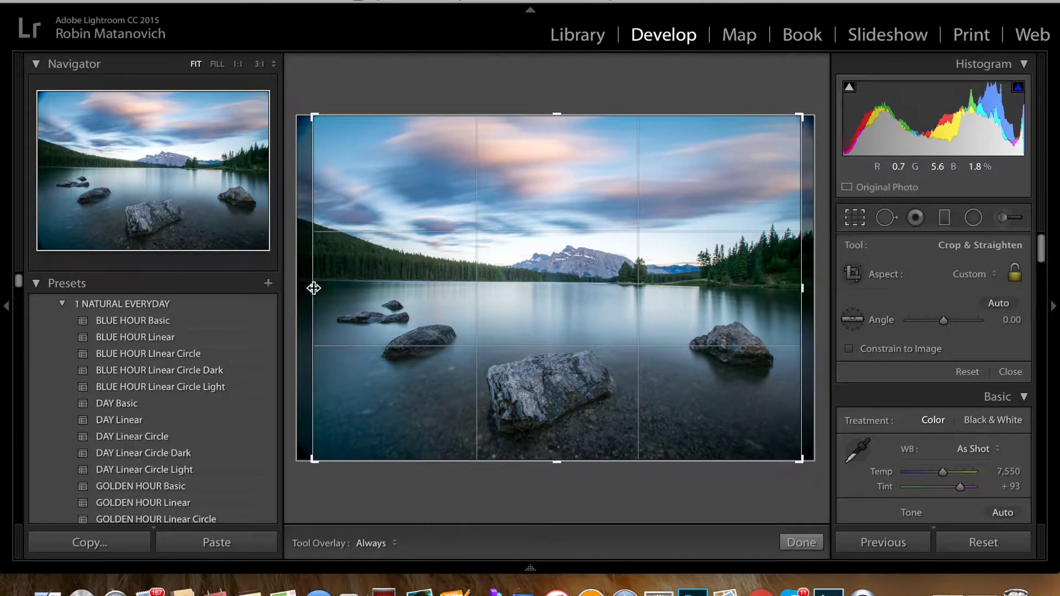
{"action": "left_click", "coordinate": [787, 539]}
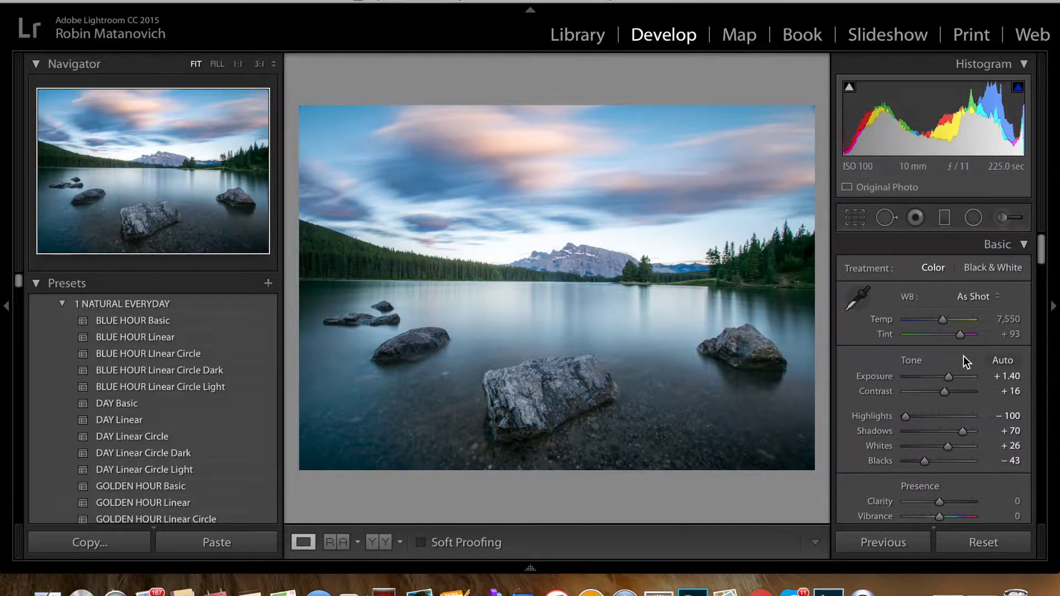
- Warm the photo's white balance by setting Temp to 10,435
{"action": "left_click", "coordinate": [944, 321]}
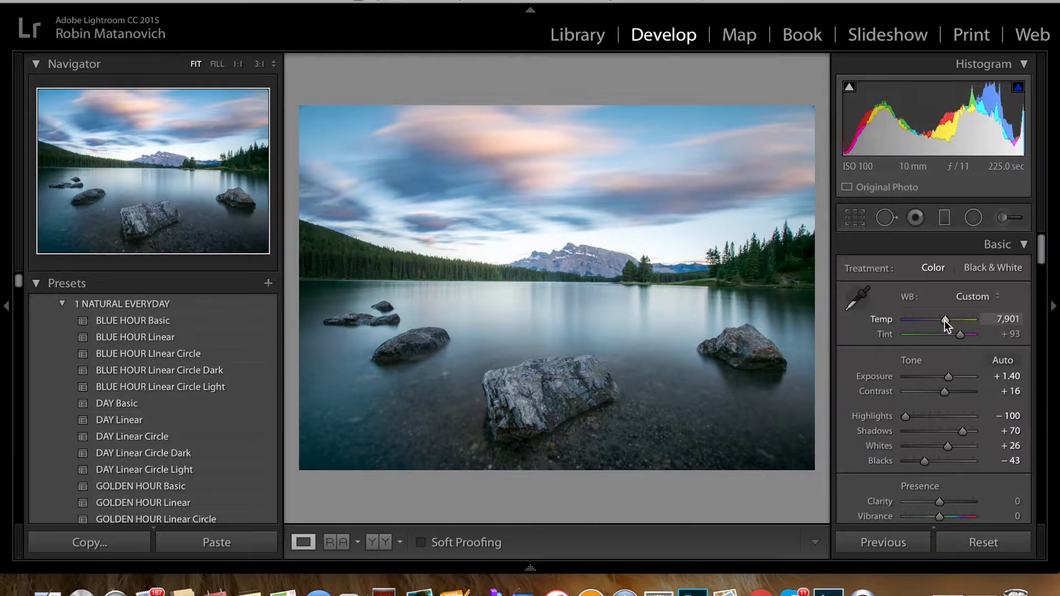
{"action": "left_click_drag", "start_coordinate": [944, 320], "coordinate": [954, 319]}
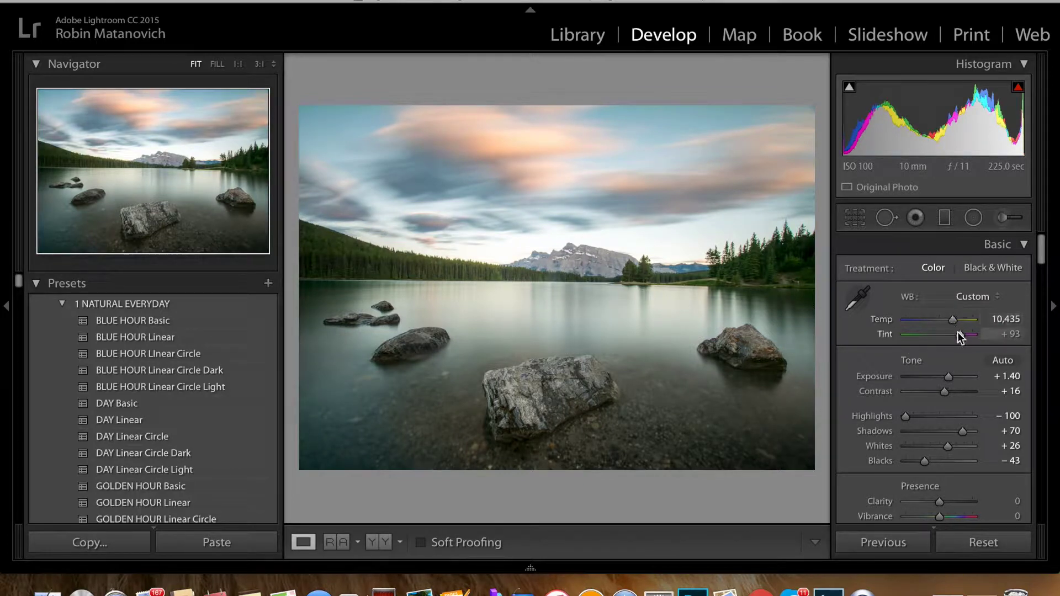
{"action": "mouse_move", "coordinate": [959, 334]}
{"action": "left_mouse_down"}
{"action": "mouse_move", "coordinate": [936, 337]}
{"action": "mouse_move", "coordinate": [958, 336]}
{"action": "left_mouse_up"}
- Set the Presence values to Clarity +43, Vibrance +53 and Saturation +14
{"action": "scroll", "coordinate": [931, 464], "scroll_direction": "down", "scroll_amount": 5}
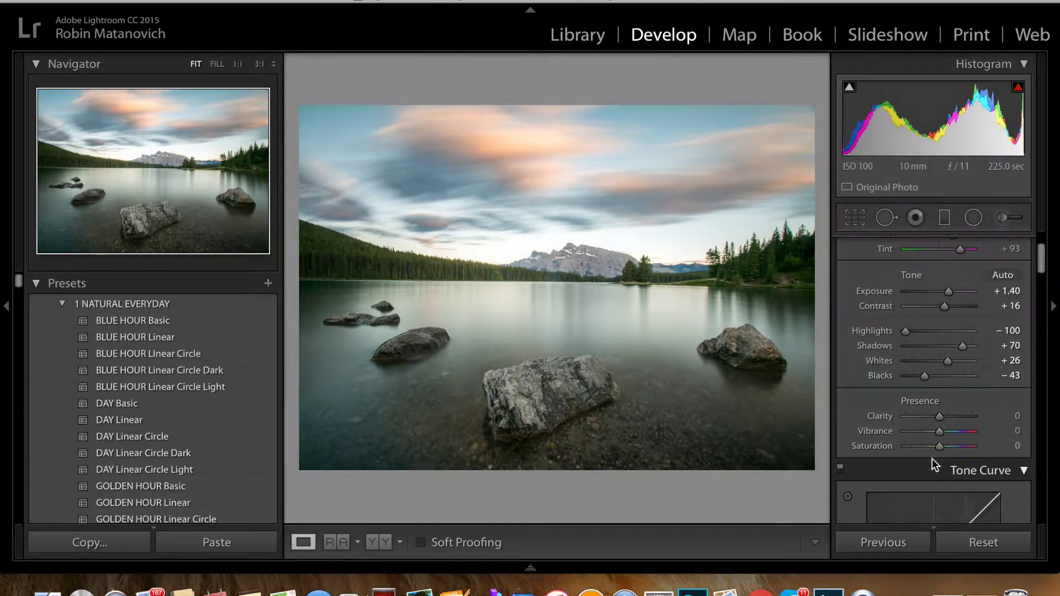
{"action": "left_click_drag", "start_coordinate": [939, 416], "coordinate": [952, 417]}
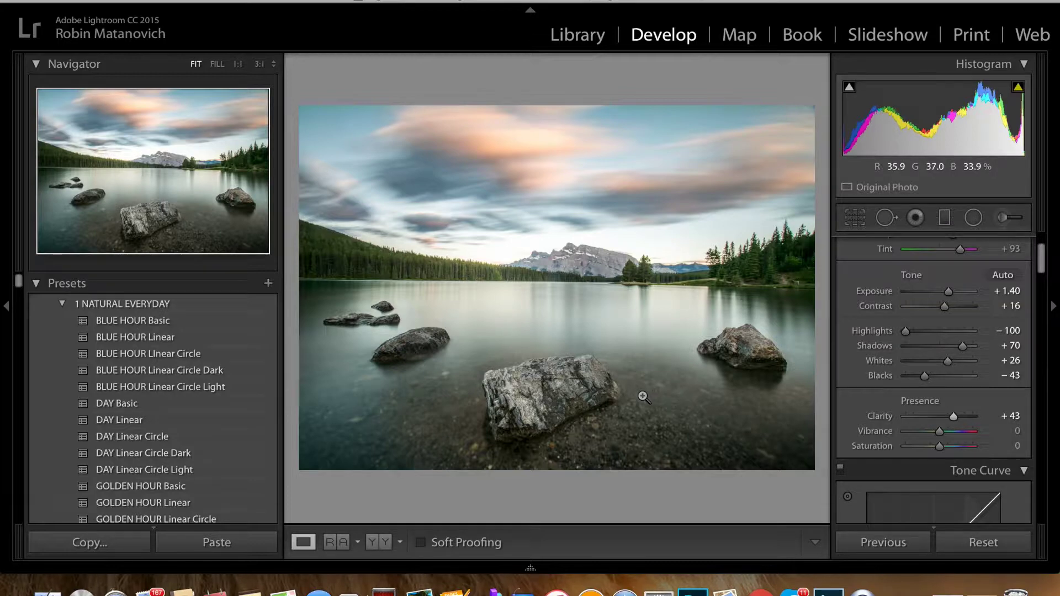
{"action": "left_click_drag", "start_coordinate": [940, 432], "coordinate": [953, 432]}
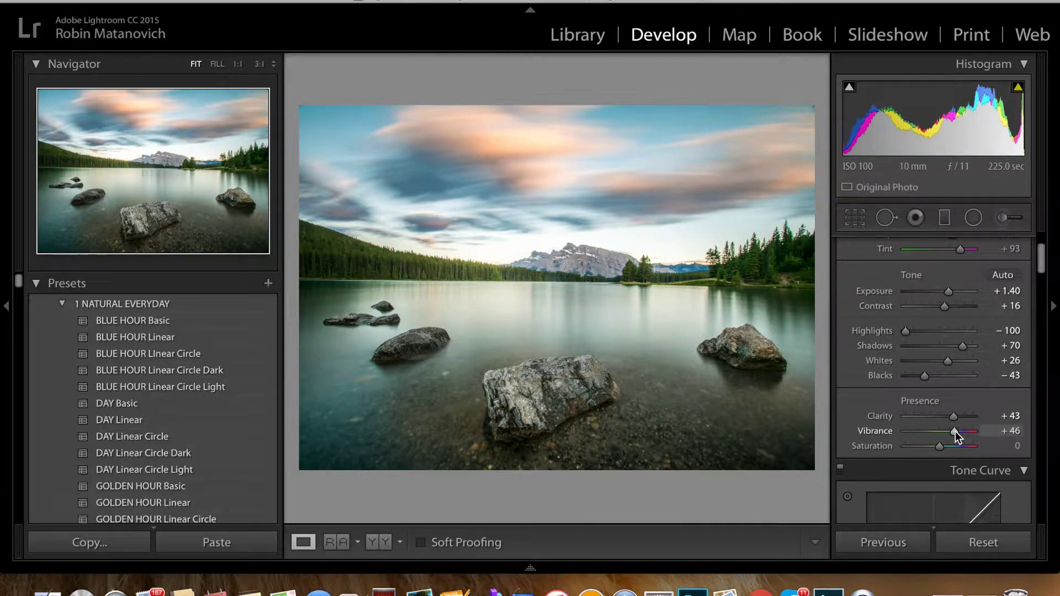
{"action": "left_click_drag", "start_coordinate": [956, 432], "coordinate": [957, 432]}
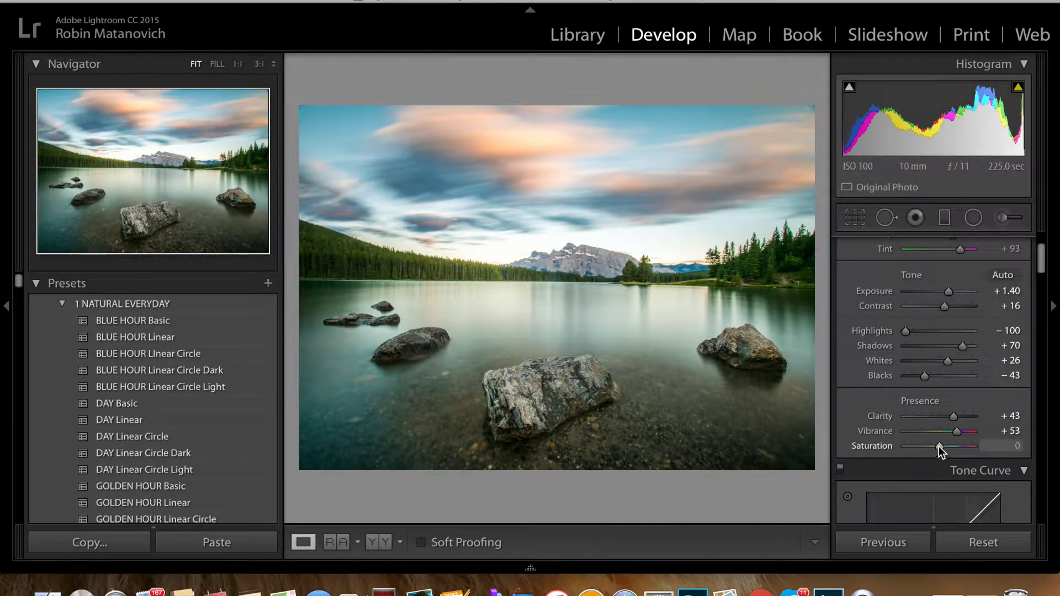
{"action": "scroll", "coordinate": [939, 447], "scroll_direction": "down", "scroll_amount": 1}
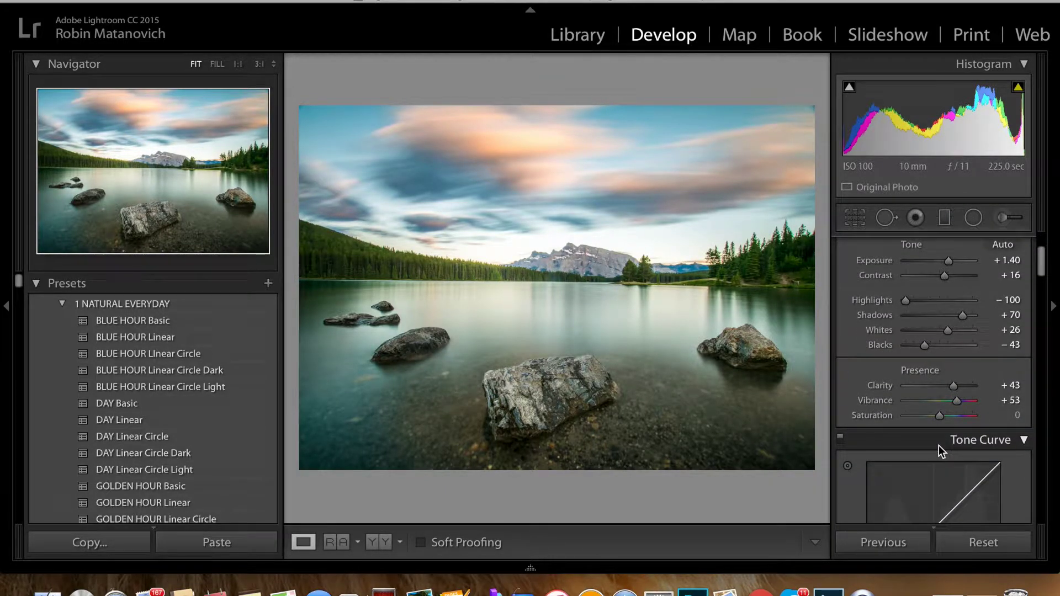
{"action": "left_click_drag", "start_coordinate": [940, 417], "coordinate": [943, 417]}
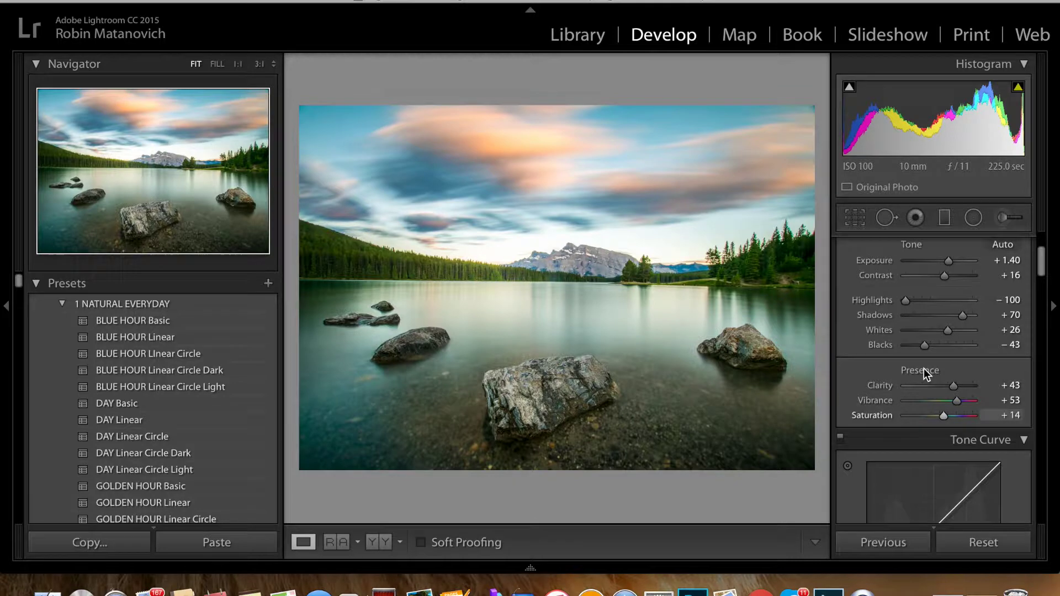
- Set the Tone Curve regions to Highlights +21 and Shadows -17
{"action": "scroll", "coordinate": [954, 423], "scroll_direction": "down", "scroll_amount": 4}
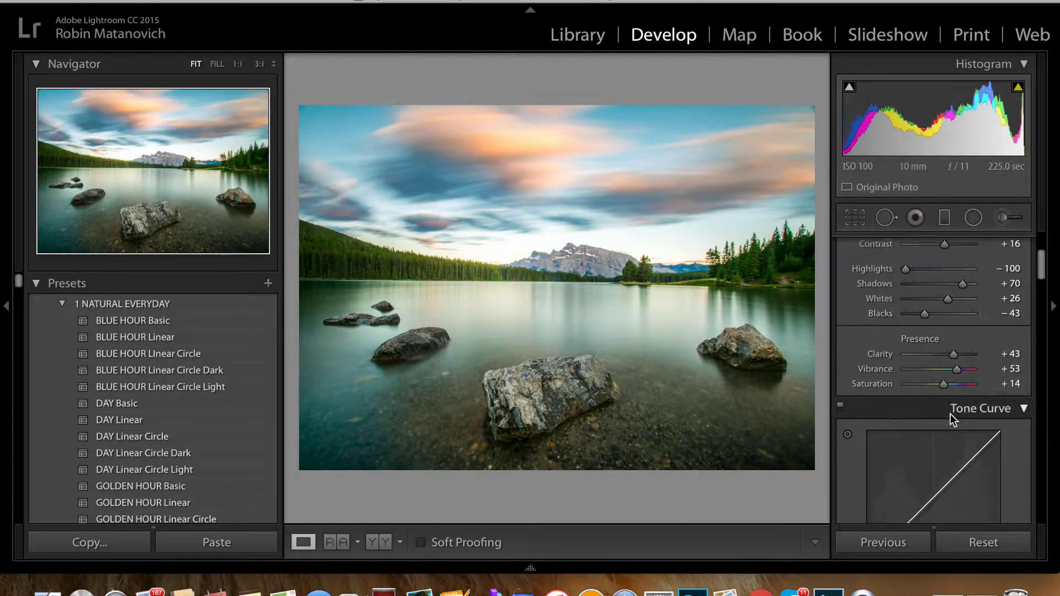
{"action": "scroll", "coordinate": [951, 414], "scroll_direction": "down", "scroll_amount": 1}
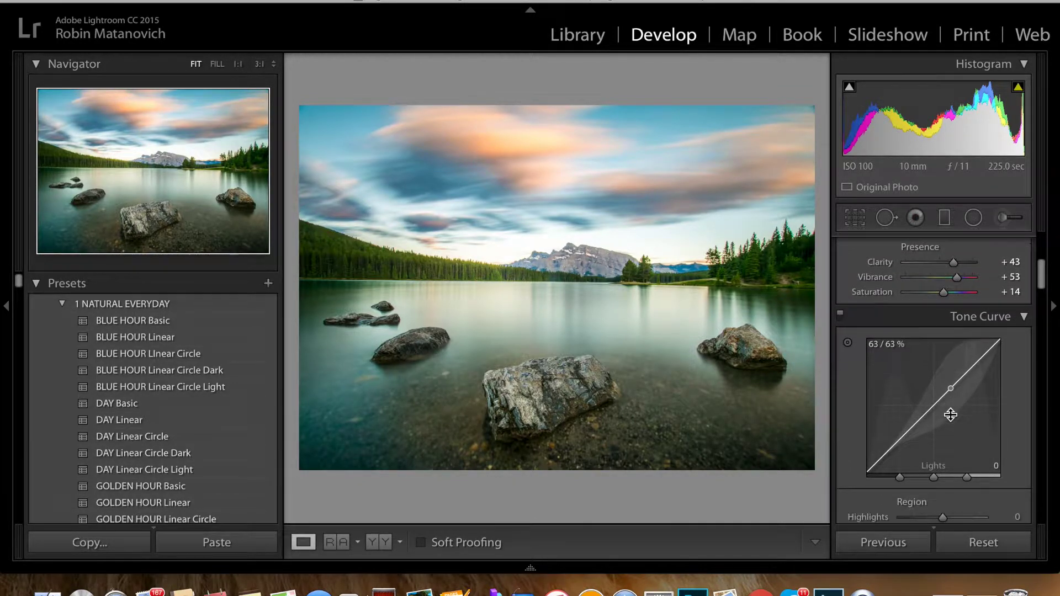
{"action": "scroll", "coordinate": [951, 415], "scroll_direction": "down", "scroll_amount": 1}
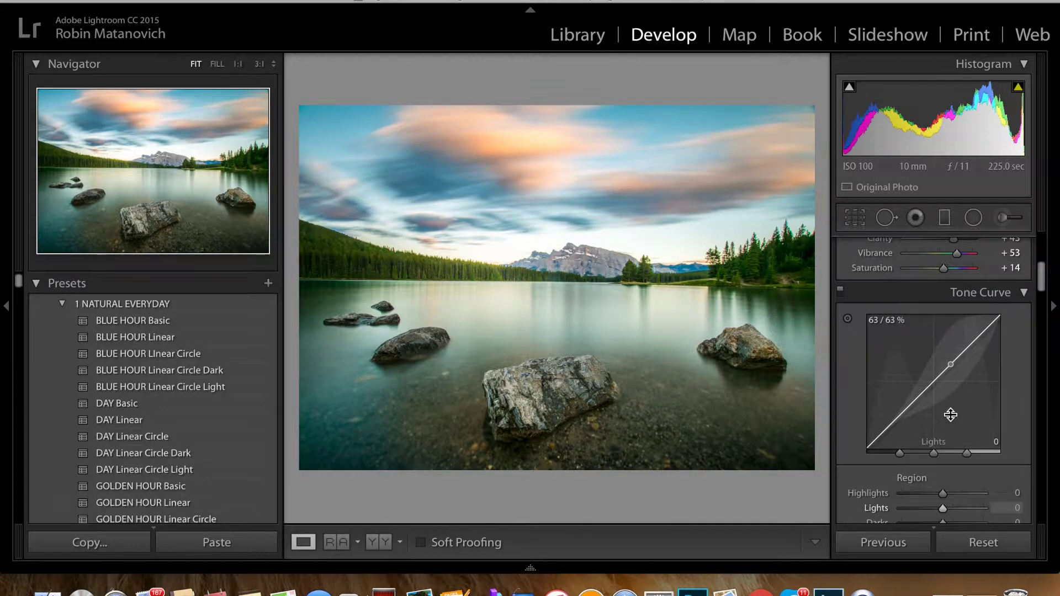
{"action": "scroll", "coordinate": [952, 415], "scroll_direction": "down", "scroll_amount": 3}
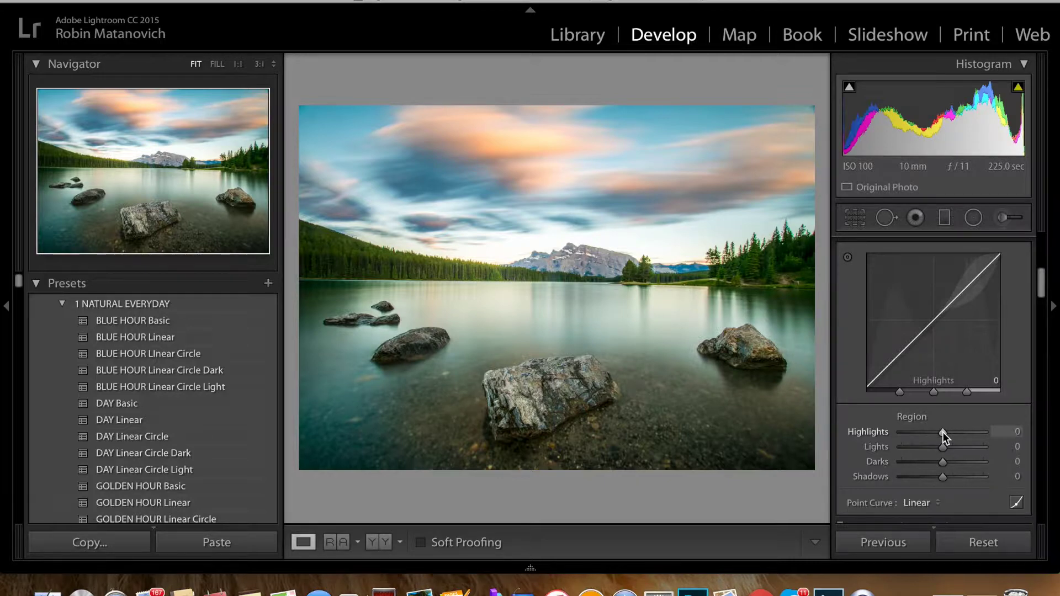
{"action": "mouse_move", "coordinate": [943, 432]}
{"action": "left_mouse_down"}
{"action": "mouse_move", "coordinate": [920, 435]}
{"action": "mouse_move", "coordinate": [951, 433]}
{"action": "left_mouse_up"}
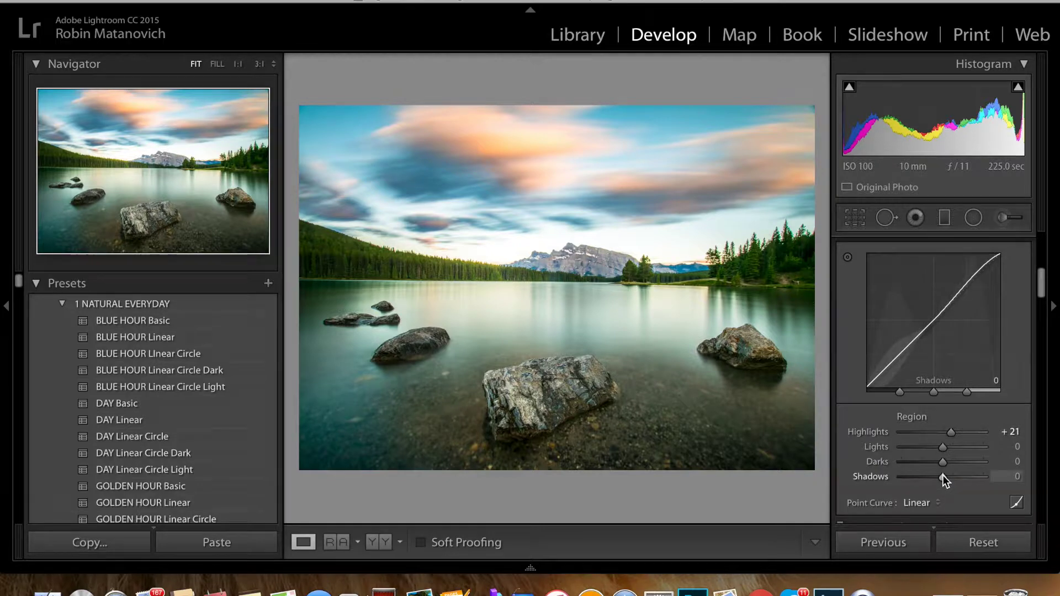
{"action": "mouse_move", "coordinate": [943, 476]}
{"action": "left_mouse_down"}
{"action": "mouse_move", "coordinate": [926, 479]}
{"action": "mouse_move", "coordinate": [970, 482]}
{"action": "mouse_move", "coordinate": [935, 482]}
{"action": "left_mouse_up"}
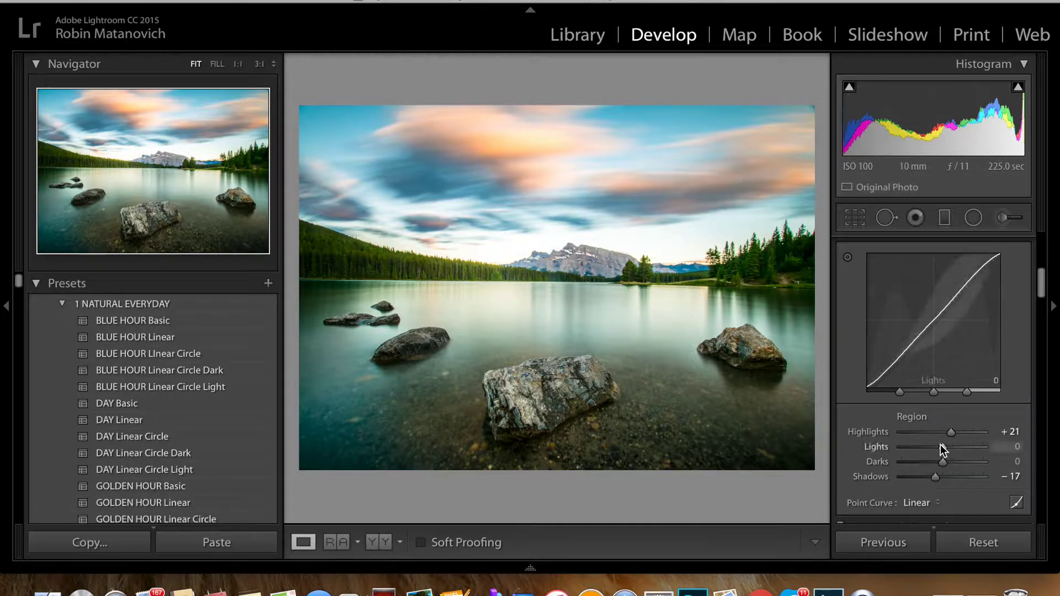
- Set the Tone Curve's Point Curve to Medium Contrast
{"action": "scroll", "coordinate": [942, 442], "scroll_direction": "down", "scroll_amount": 2}
{"action": "scroll", "coordinate": [943, 443], "scroll_direction": "down", "scroll_amount": 1}
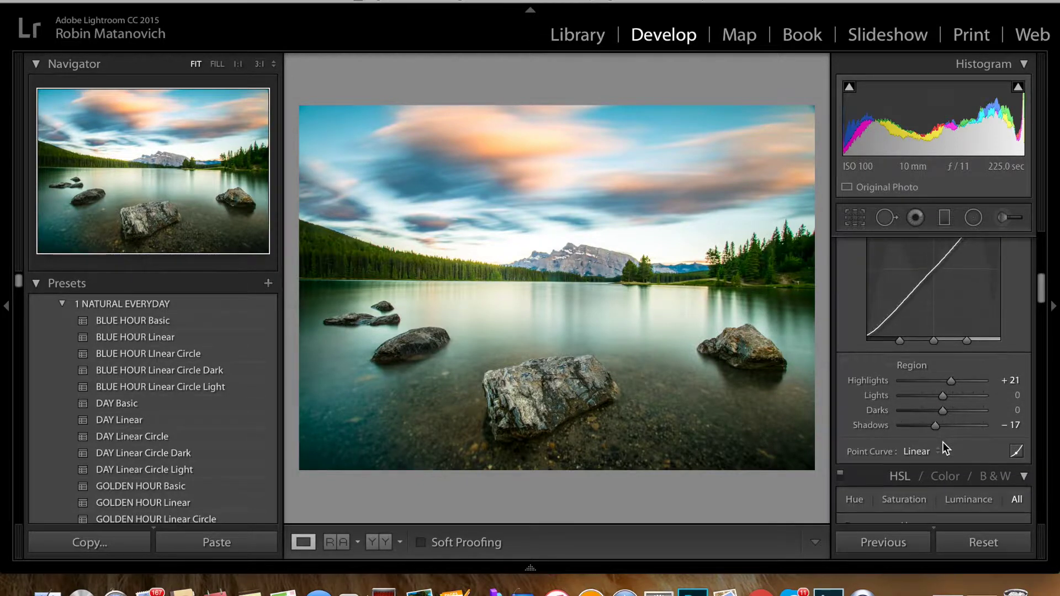
{"action": "scroll", "coordinate": [943, 442], "scroll_direction": "down", "scroll_amount": 2}
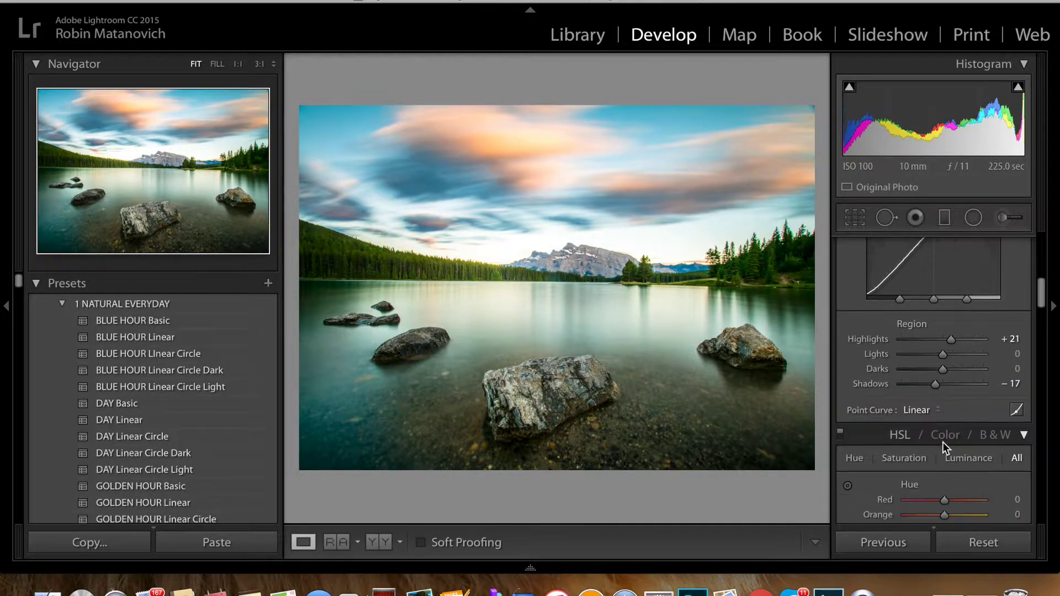
{"action": "left_click", "coordinate": [938, 410]}
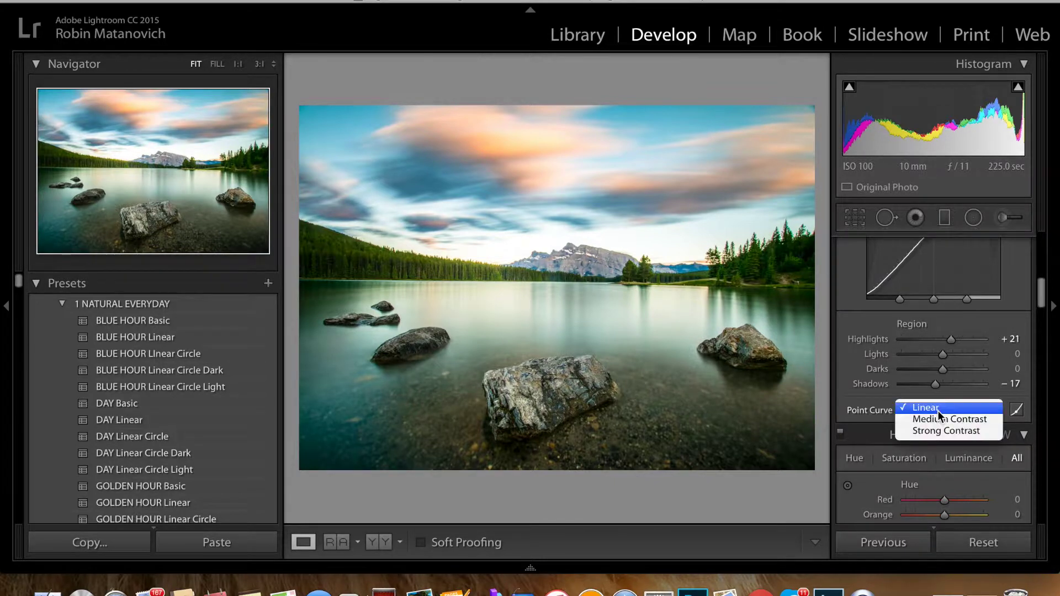
{"action": "left_click", "coordinate": [937, 418]}
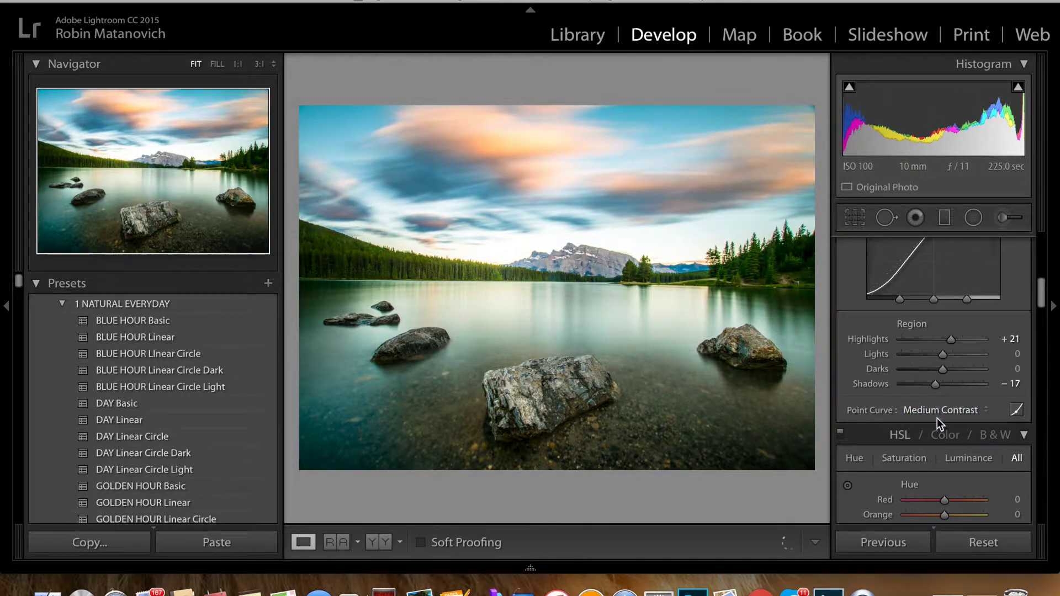
- Try the Strong Contrast point curve on the photo and return it to Medium Contrast
{"action": "left_click", "coordinate": [986, 411]}
{"action": "left_click", "coordinate": [983, 419]}
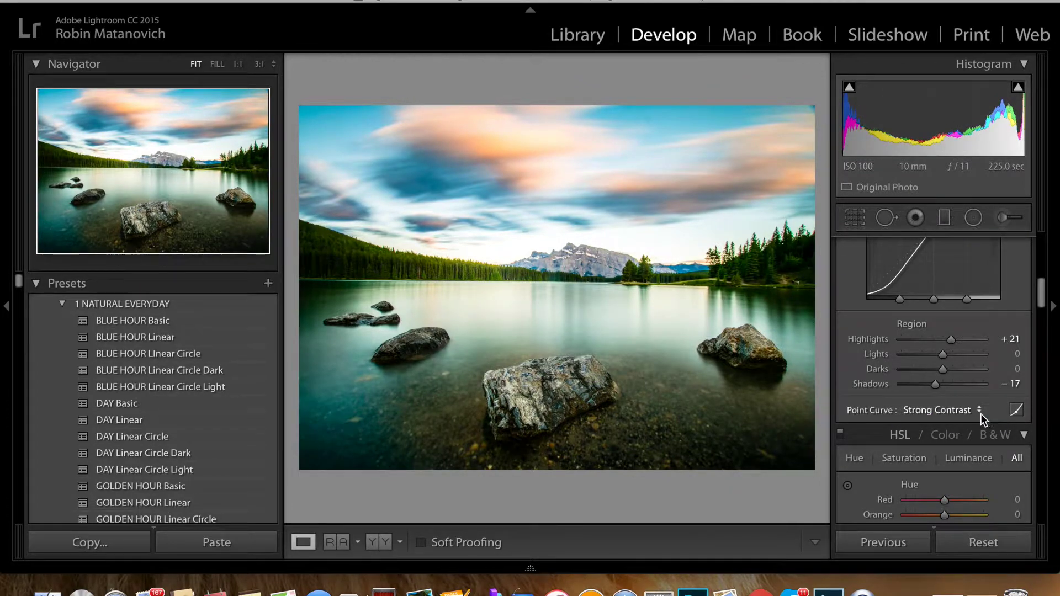
{"action": "left_click", "coordinate": [981, 413]}
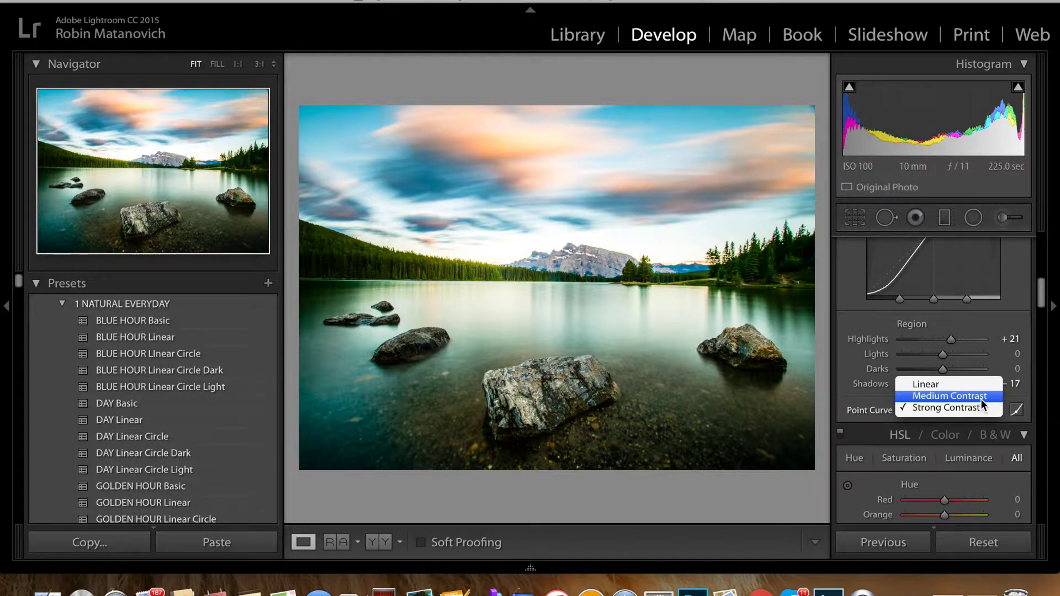
{"action": "left_click", "coordinate": [981, 396]}
- Boost the warm tones by setting the HSL Saturation of Orange to +19 and Yellow to +19
{"action": "scroll", "coordinate": [936, 459], "scroll_direction": "down", "scroll_amount": 3}
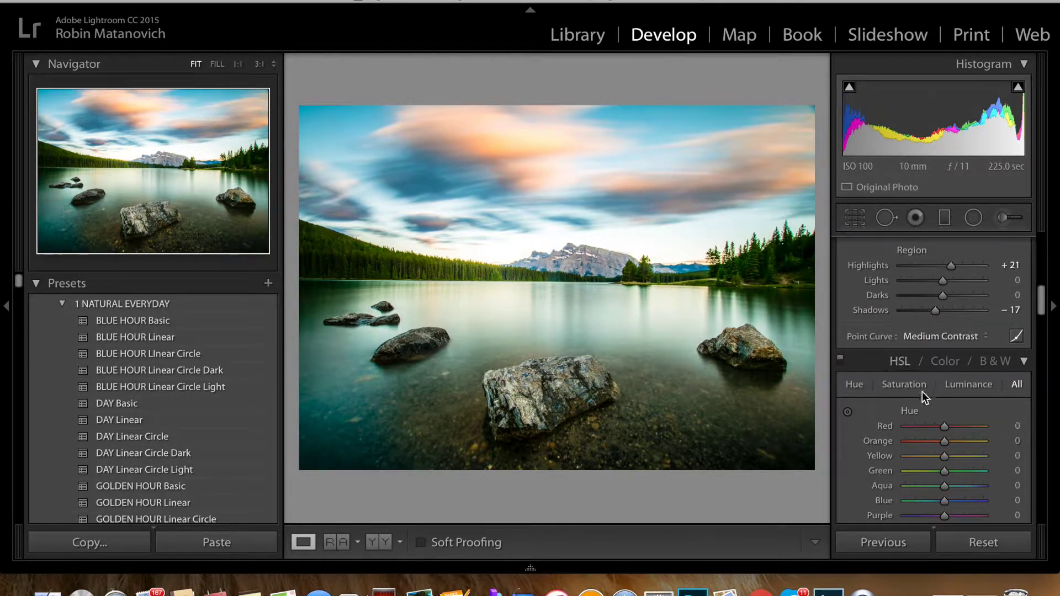
{"action": "scroll", "coordinate": [923, 409], "scroll_direction": "down", "scroll_amount": 5}
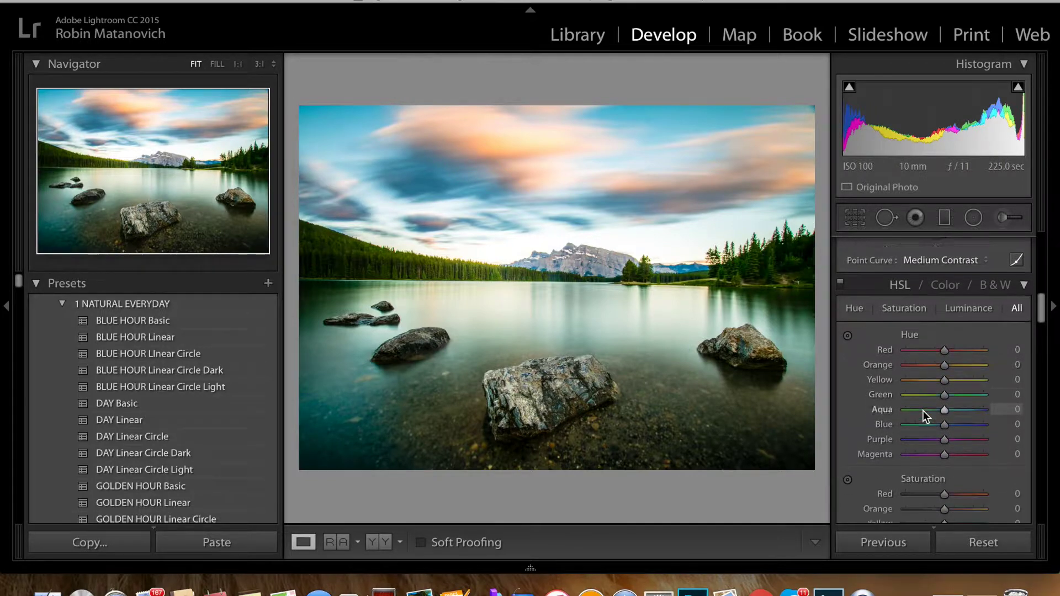
{"action": "scroll", "coordinate": [923, 409], "scroll_direction": "down", "scroll_amount": 5}
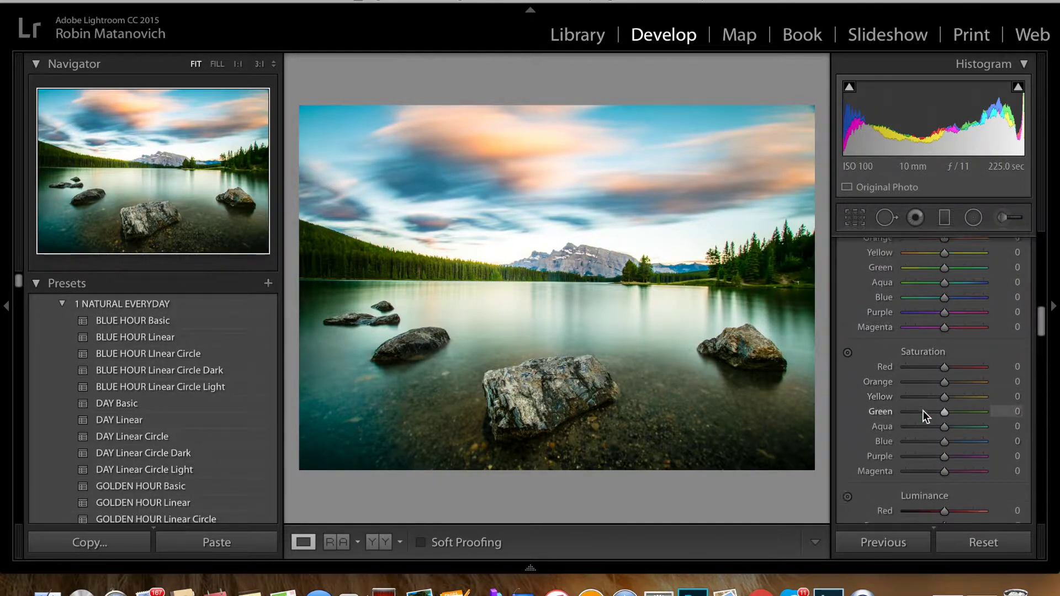
{"action": "scroll", "coordinate": [923, 410], "scroll_direction": "down", "scroll_amount": 2}
{"action": "scroll", "coordinate": [923, 410], "scroll_direction": "up", "scroll_amount": 5}
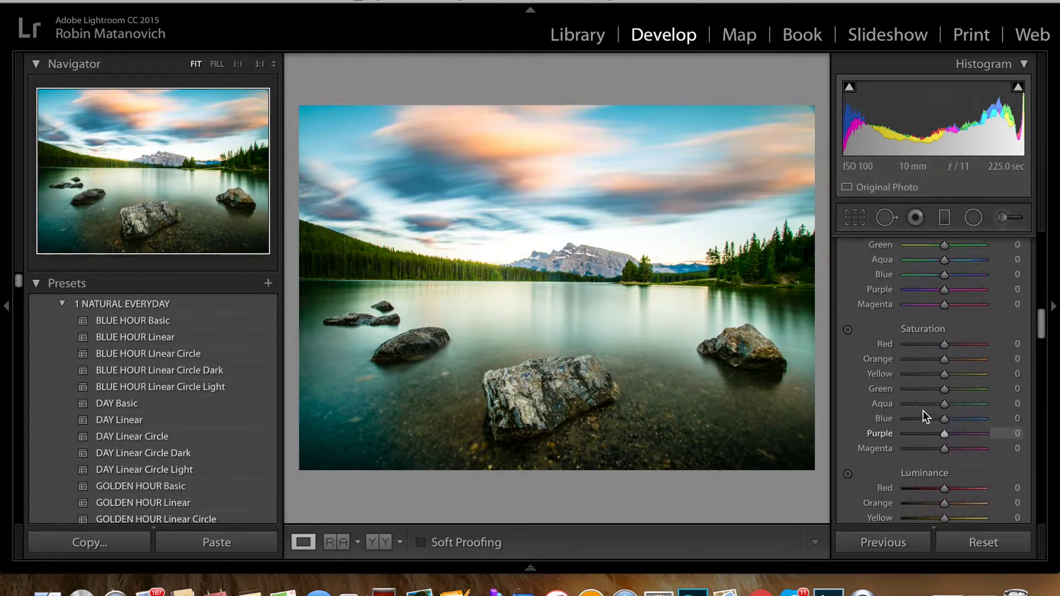
{"action": "scroll", "coordinate": [923, 416], "scroll_direction": "up", "scroll_amount": 3}
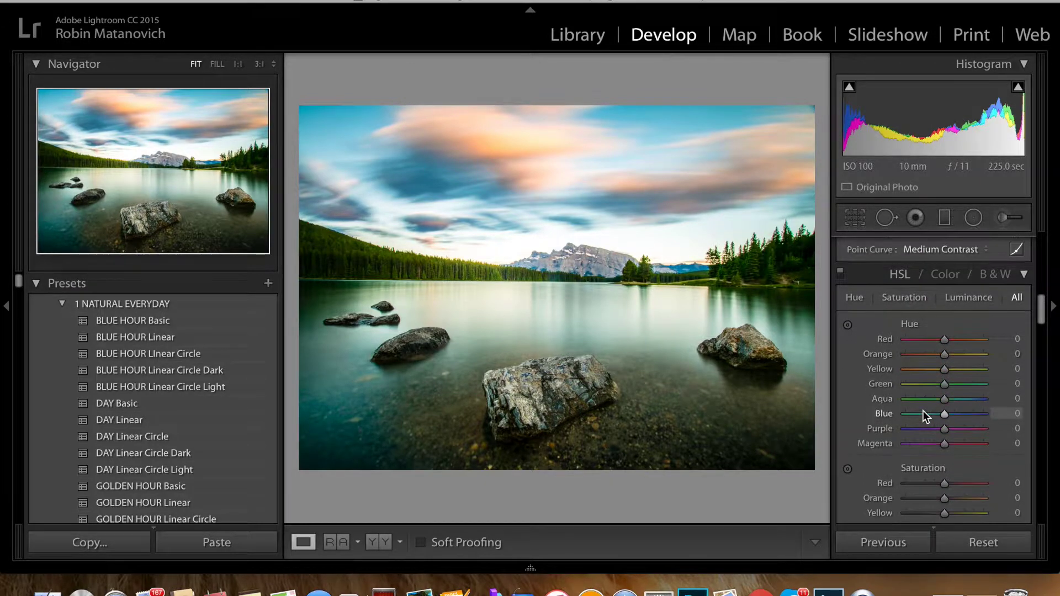
{"action": "scroll", "coordinate": [929, 410], "scroll_direction": "down", "scroll_amount": 5}
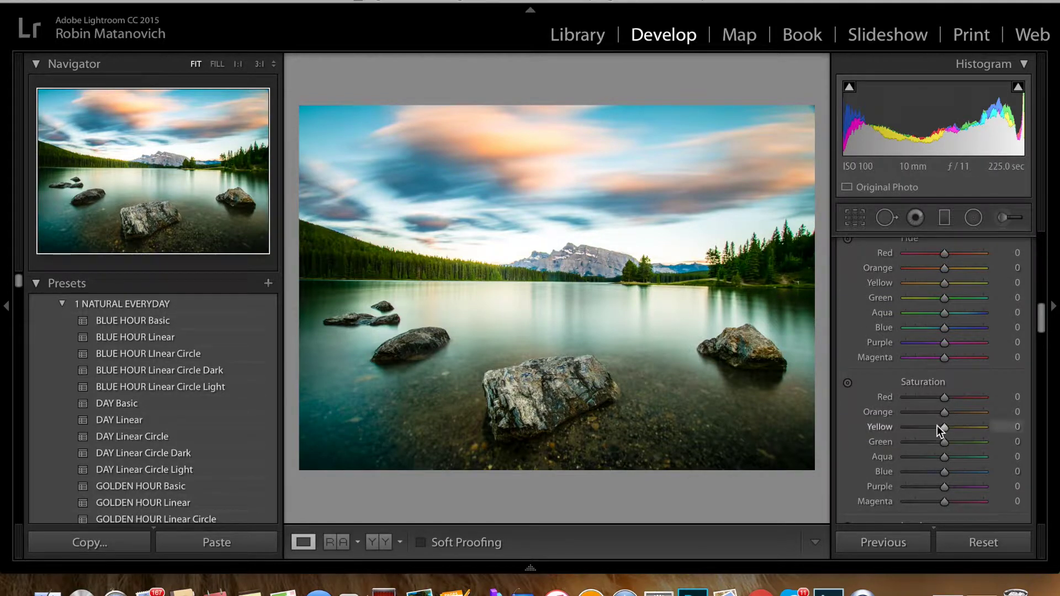
{"action": "left_click_drag", "start_coordinate": [943, 411], "coordinate": [952, 432]}
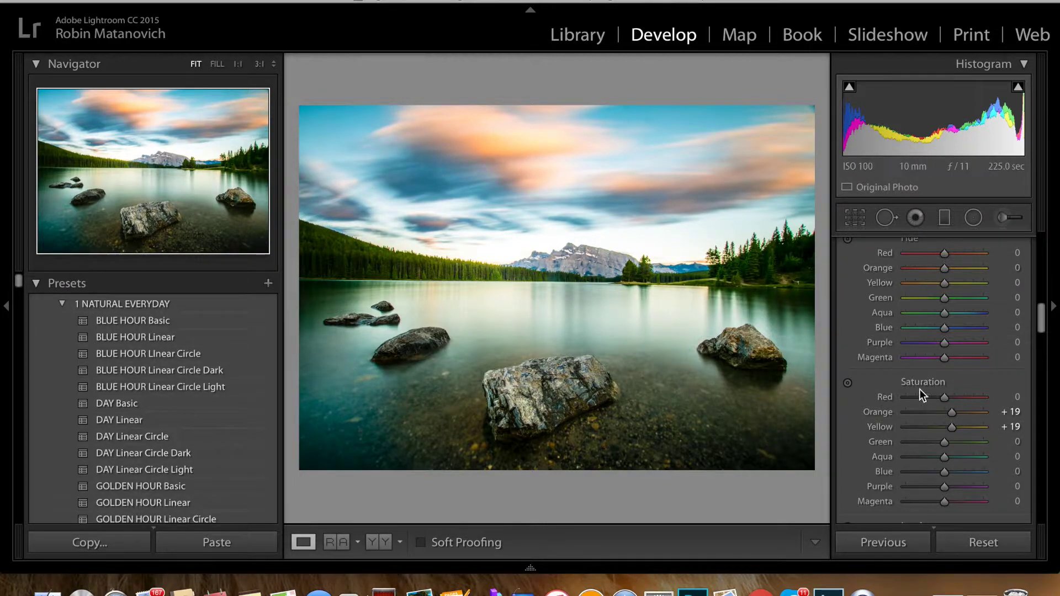
- Brighten the foliage tones by setting the HSL Luminance of Yellow to +30 and Green to +4
{"action": "scroll", "coordinate": [934, 436], "scroll_direction": "down", "scroll_amount": 3}
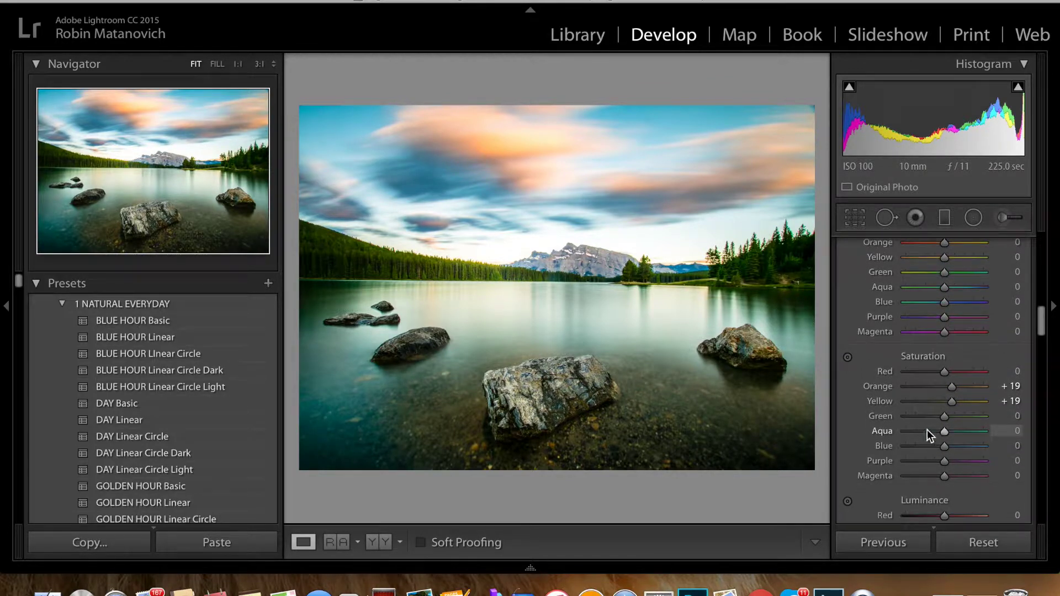
{"action": "mouse_move", "coordinate": [946, 419]}
{"action": "left_mouse_down"}
{"action": "mouse_move", "coordinate": [962, 417]}
{"action": "mouse_move", "coordinate": [925, 419]}
{"action": "mouse_move", "coordinate": [963, 418]}
{"action": "mouse_move", "coordinate": [945, 420]}
{"action": "left_mouse_up"}
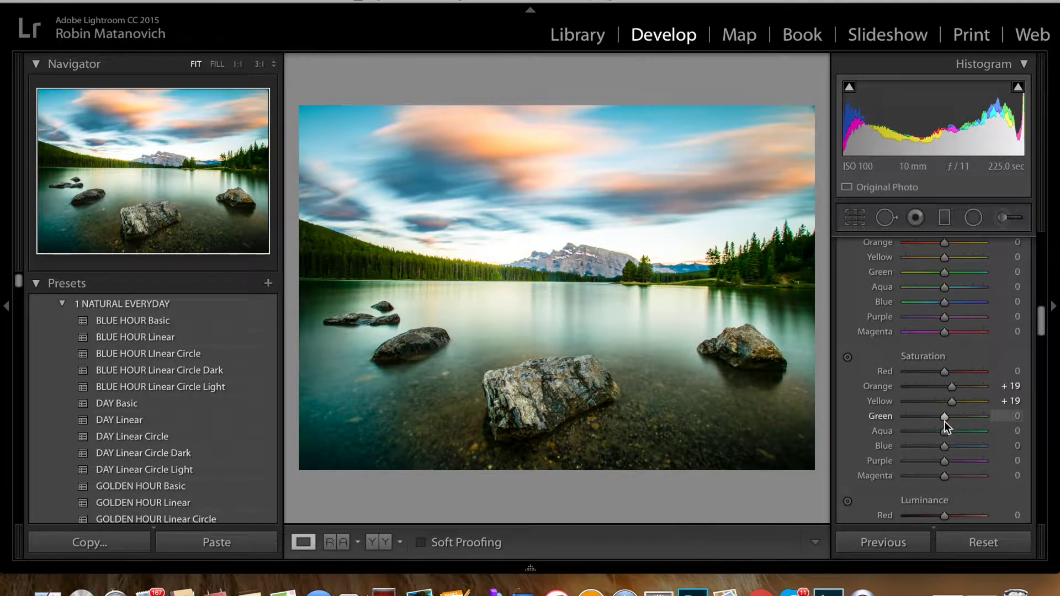
{"action": "scroll", "coordinate": [944, 422], "scroll_direction": "down", "scroll_amount": 2}
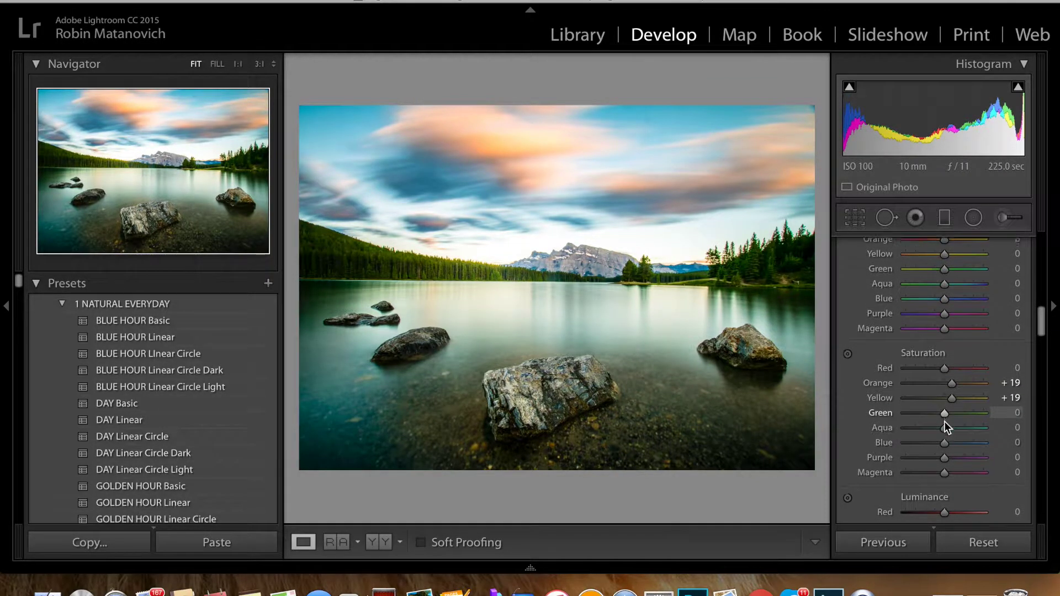
{"action": "scroll", "coordinate": [945, 422], "scroll_direction": "down", "scroll_amount": 3}
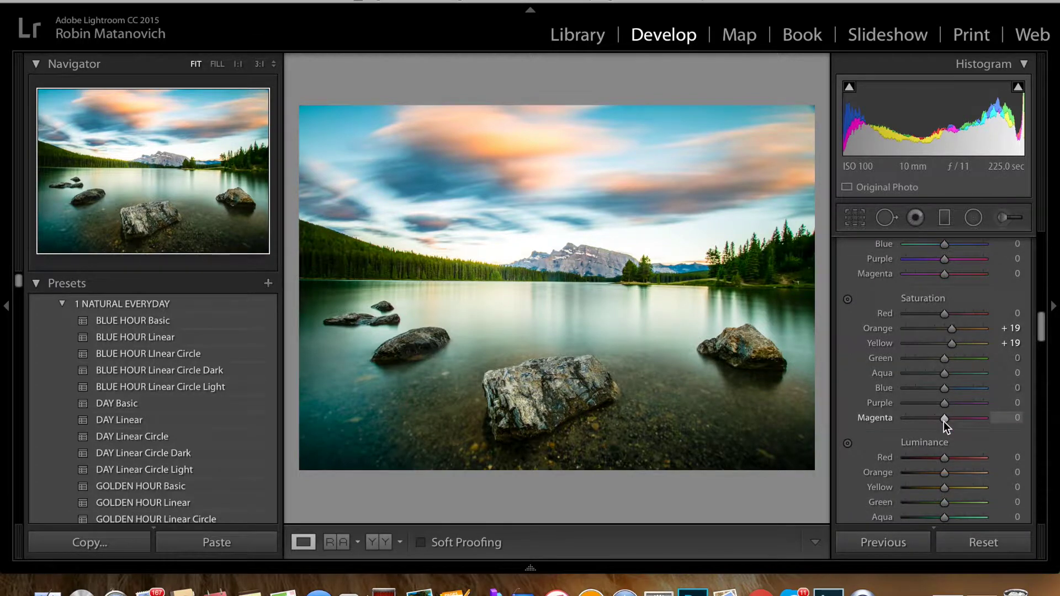
{"action": "scroll", "coordinate": [943, 422], "scroll_direction": "down", "scroll_amount": 4}
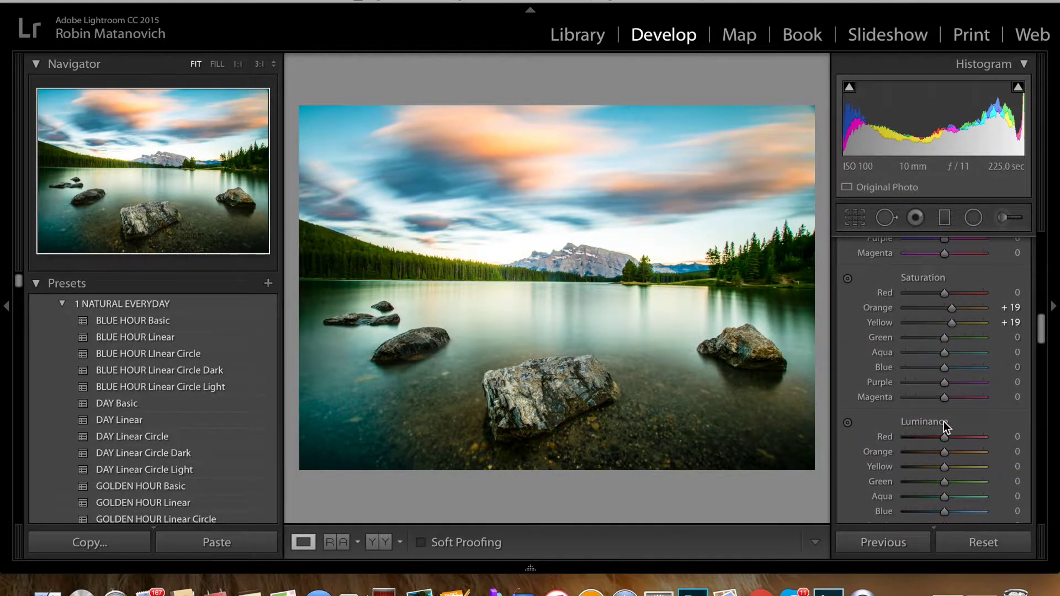
{"action": "scroll", "coordinate": [943, 426], "scroll_direction": "down", "scroll_amount": 2}
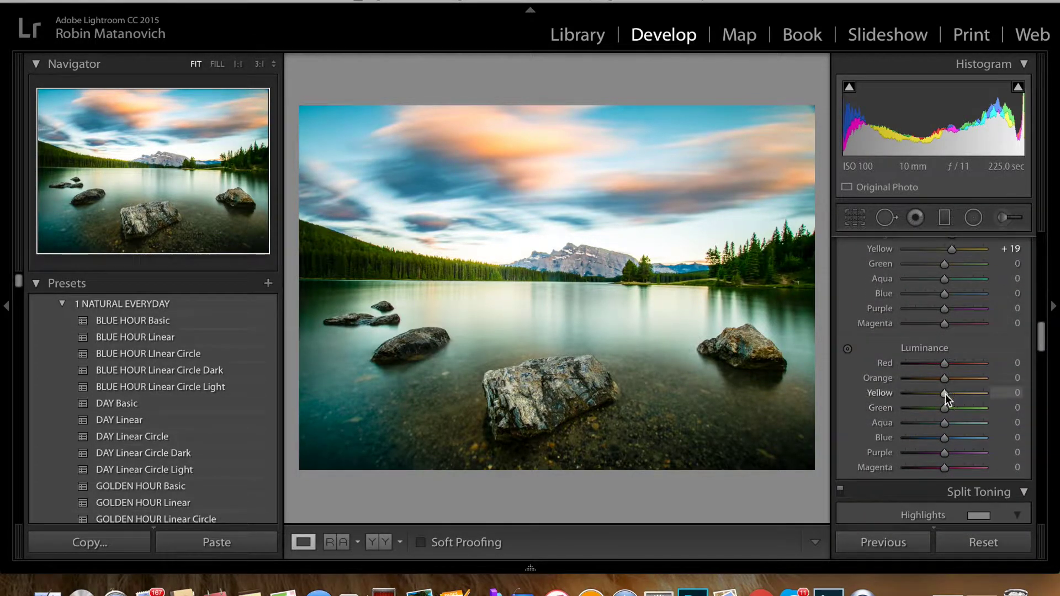
{"action": "mouse_move", "coordinate": [944, 395]}
{"action": "left_mouse_down"}
{"action": "mouse_move", "coordinate": [960, 392]}
{"action": "mouse_move", "coordinate": [928, 396]}
{"action": "left_mouse_up"}
{"action": "left_click_drag", "start_coordinate": [928, 395], "coordinate": [956, 393]}
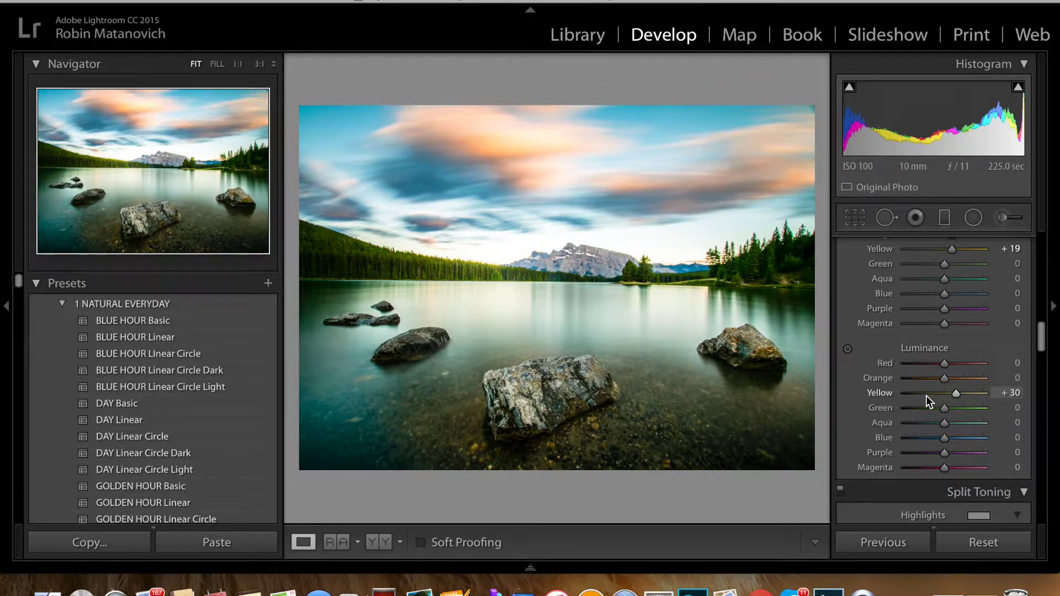
{"action": "scroll", "coordinate": [926, 395], "scroll_direction": "down", "scroll_amount": 1}
{"action": "mouse_move", "coordinate": [945, 397]}
{"action": "left_mouse_down"}
{"action": "mouse_move", "coordinate": [953, 398]}
{"action": "mouse_move", "coordinate": [913, 396]}
{"action": "mouse_move", "coordinate": [957, 394]}
{"action": "mouse_move", "coordinate": [945, 395]}
{"action": "left_mouse_up"}
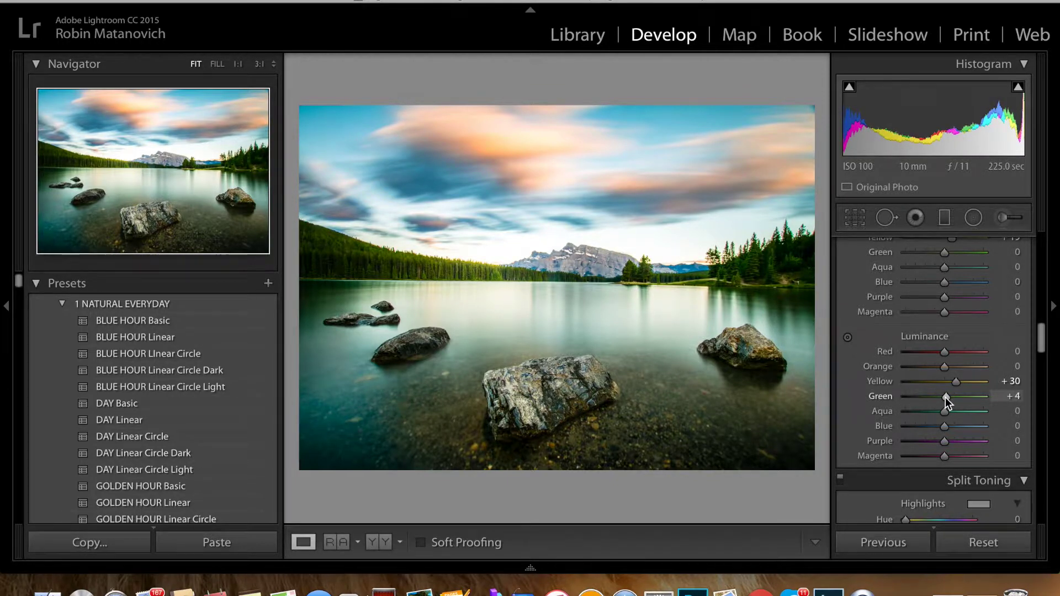
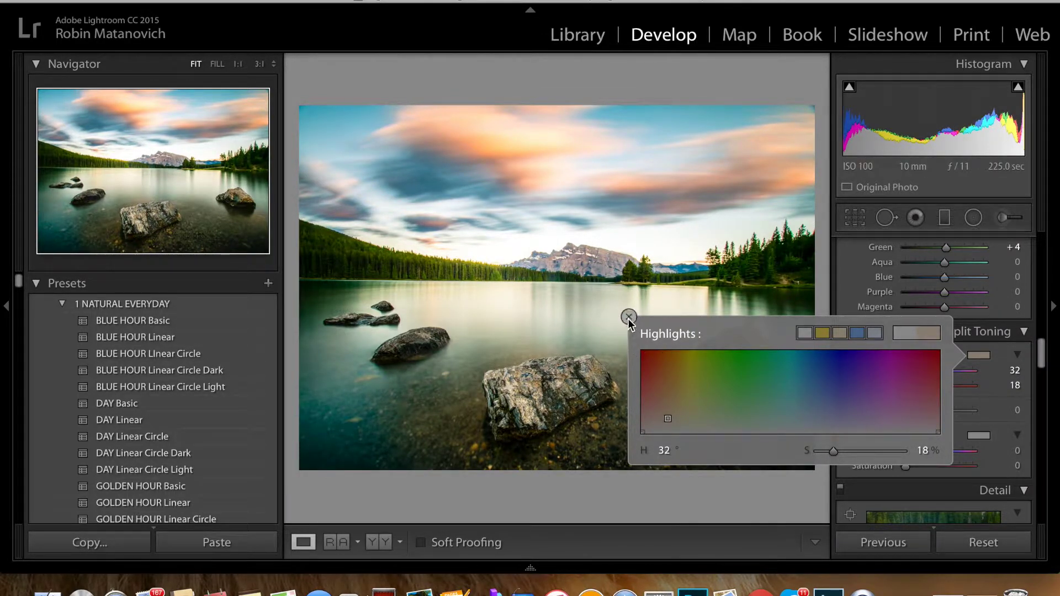
- Close the Highlights color picker and tint the Split Toning Shadows blue with Hue 207 and Saturation 11
{"action": "left_click", "coordinate": [629, 317]}
{"action": "scroll", "coordinate": [943, 417], "scroll_direction": "down", "scroll_amount": 2}
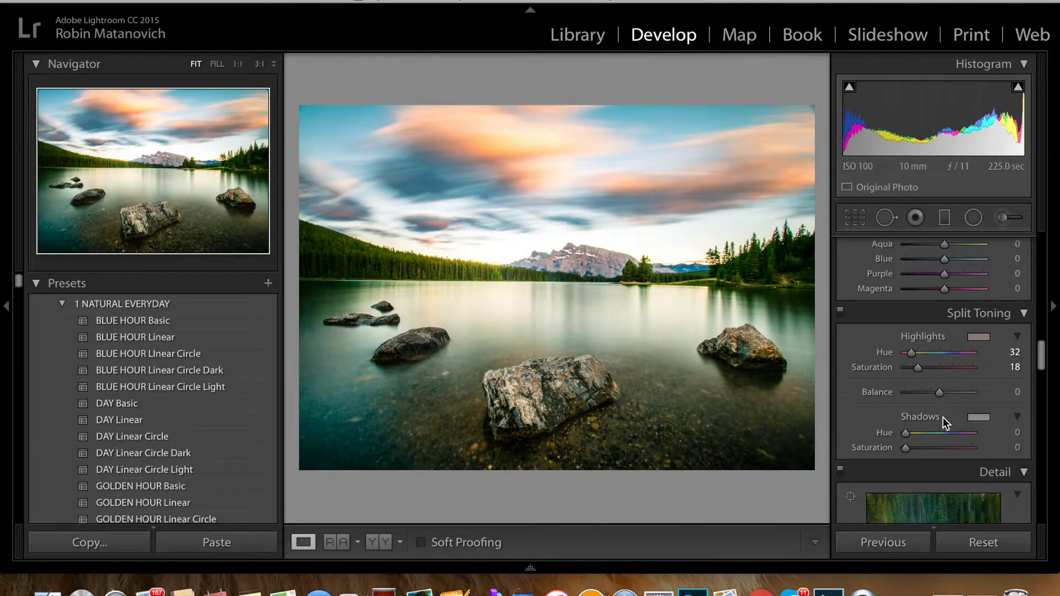
{"action": "left_click", "coordinate": [976, 403]}
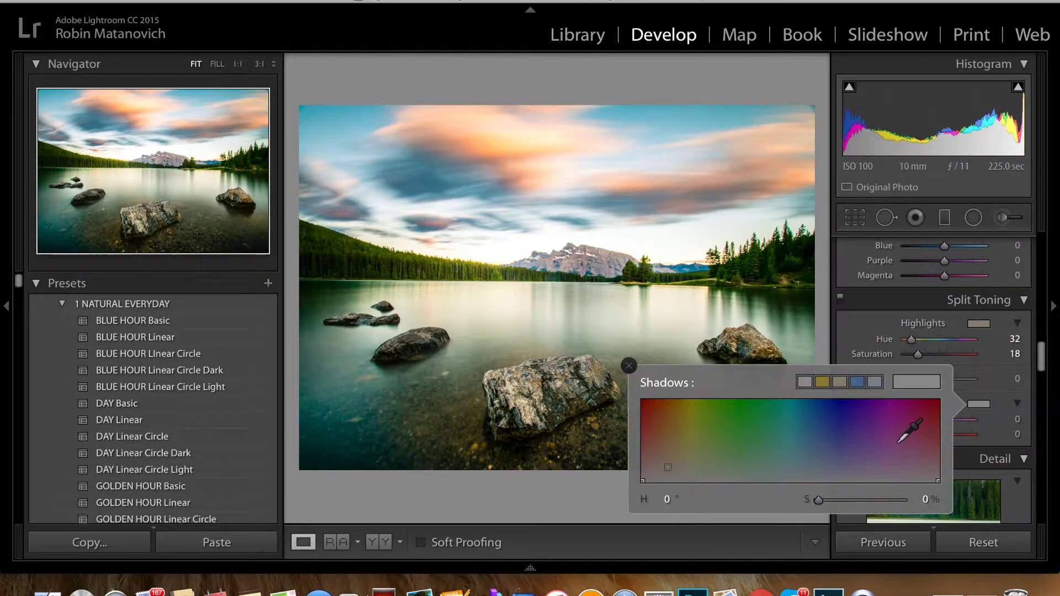
{"action": "left_click", "coordinate": [798, 459]}
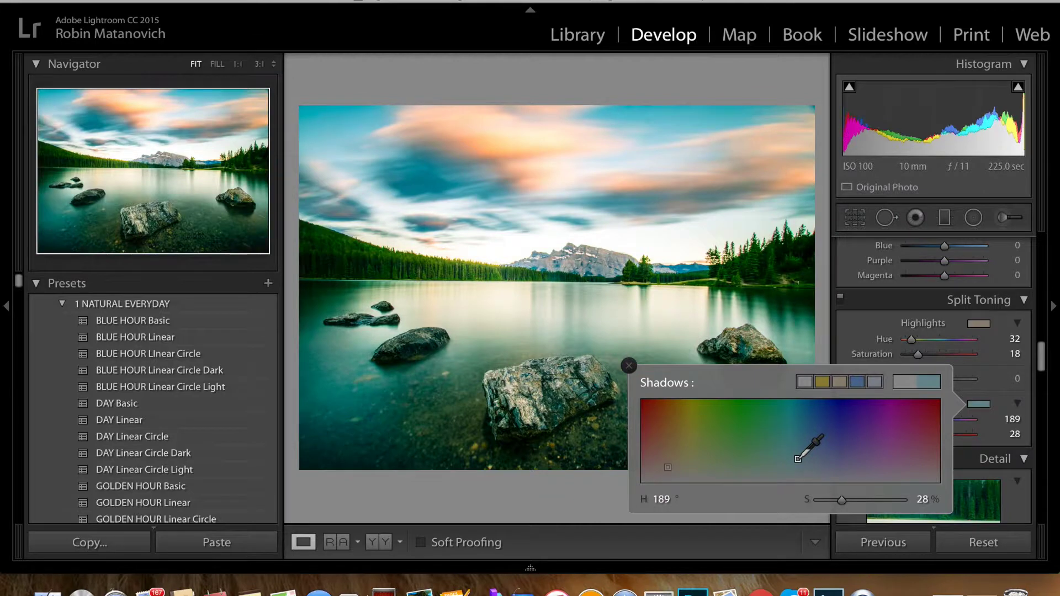
{"action": "mouse_move", "coordinate": [799, 458]}
{"action": "left_mouse_down"}
{"action": "mouse_move", "coordinate": [853, 452]}
{"action": "mouse_move", "coordinate": [847, 428]}
{"action": "mouse_move", "coordinate": [771, 429]}
{"action": "mouse_move", "coordinate": [836, 452]}
{"action": "mouse_move", "coordinate": [819, 452]}
{"action": "mouse_move", "coordinate": [811, 472]}
{"action": "left_mouse_up"}
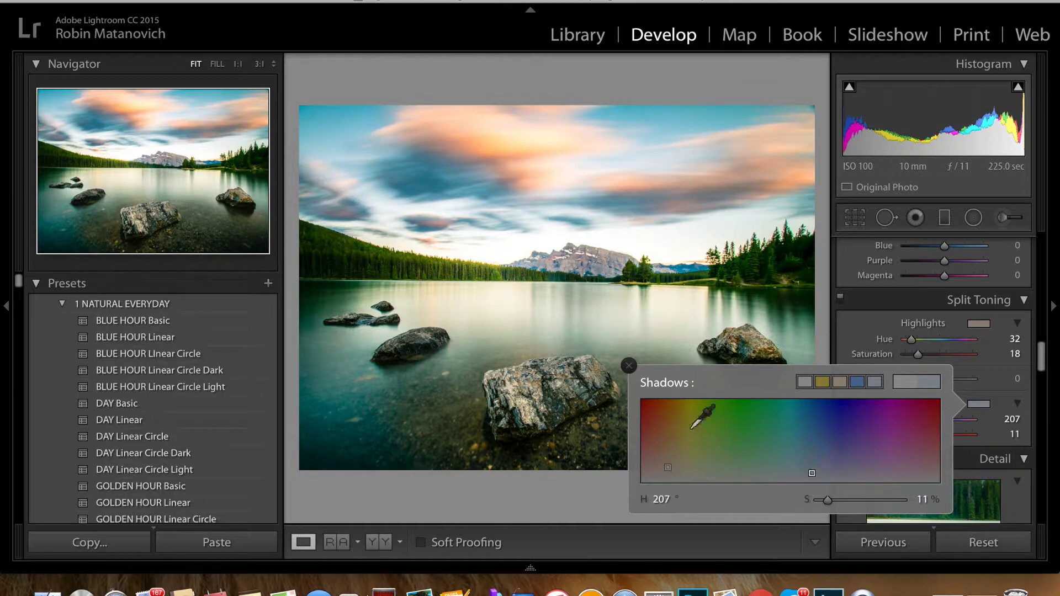
{"action": "left_click", "coordinate": [628, 366]}
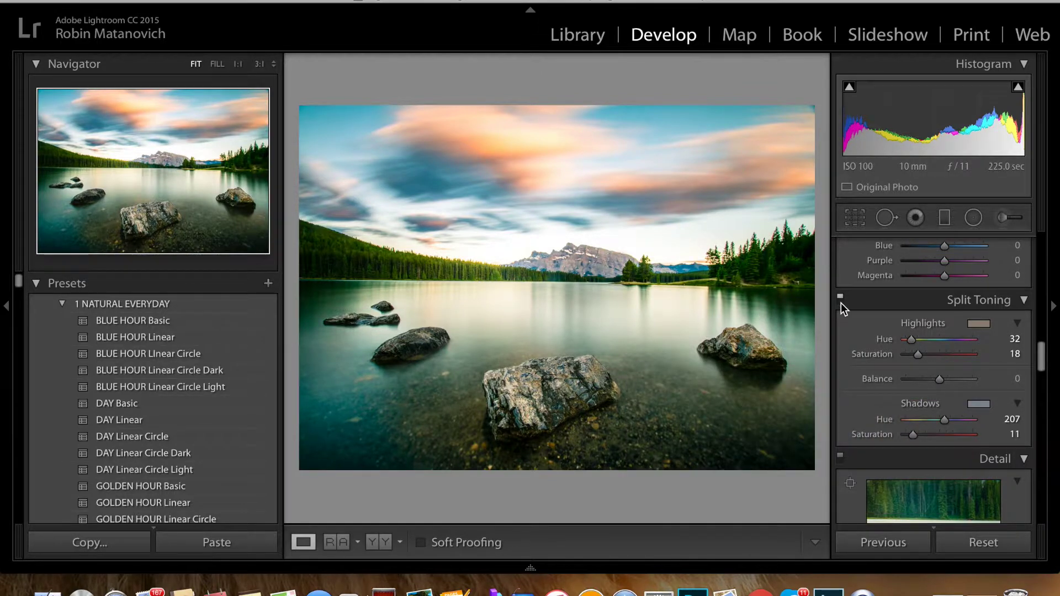
- Compare the photo with the Split Toning adjustments switched off and on, leaving them enabled
{"action": "left_click", "coordinate": [840, 302]}
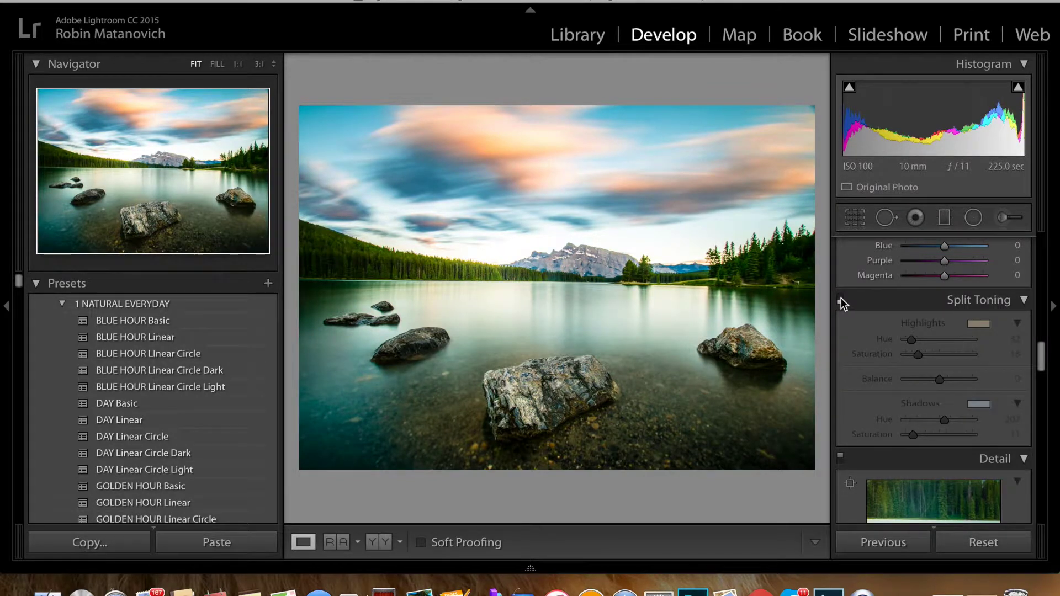
{"action": "left_click", "coordinate": [840, 298]}
{"action": "left_click", "coordinate": [841, 305]}
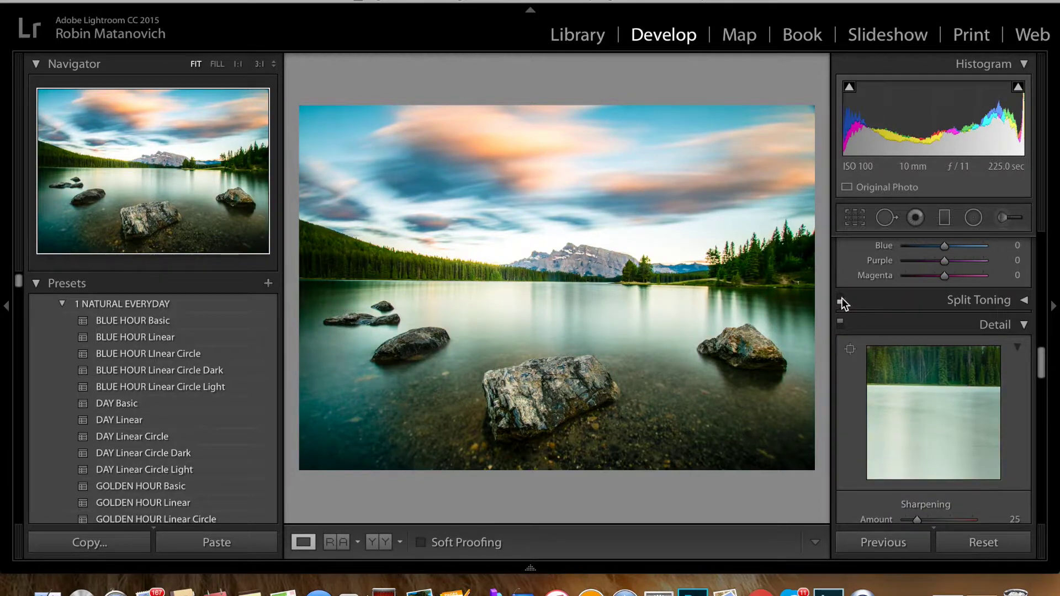
{"action": "left_click", "coordinate": [841, 298]}
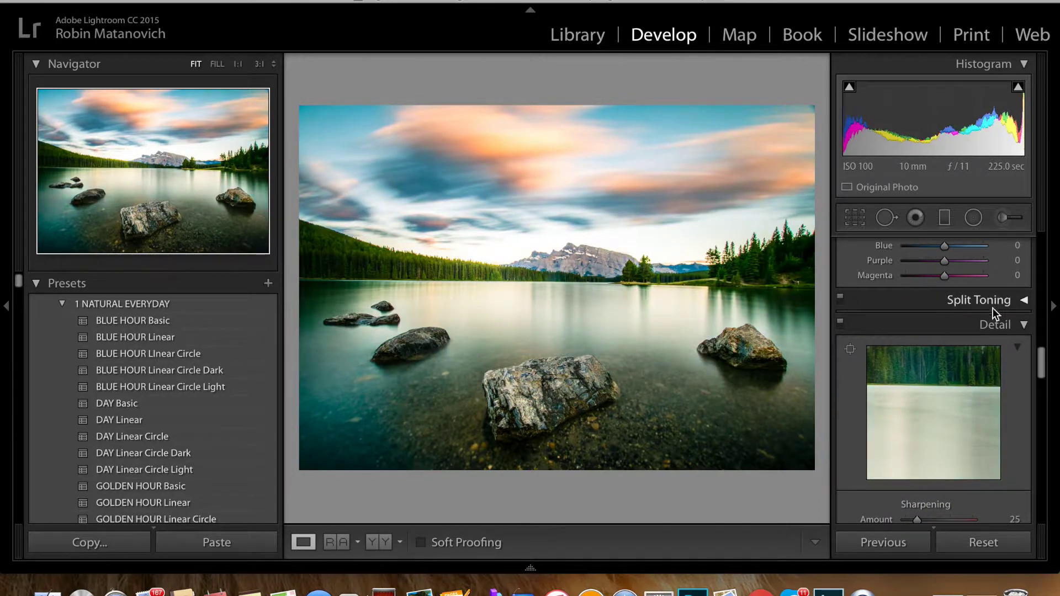
- Sharpen the photo with Amount 78 and Masking 59, previewing the mask while limiting the sharpening to edges
{"action": "left_click", "coordinate": [1023, 324]}
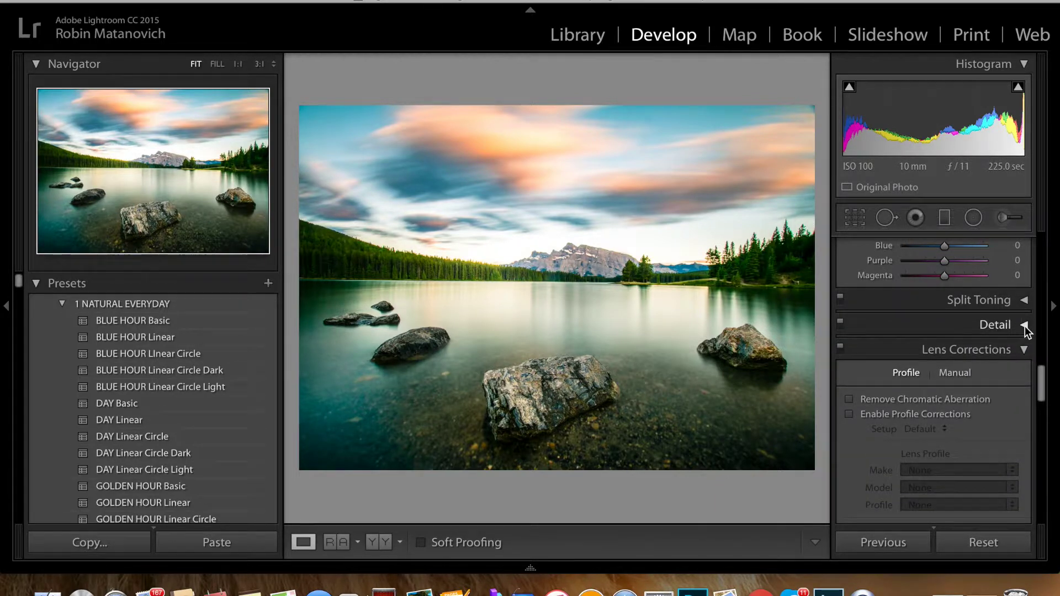
{"action": "left_click", "coordinate": [1024, 326]}
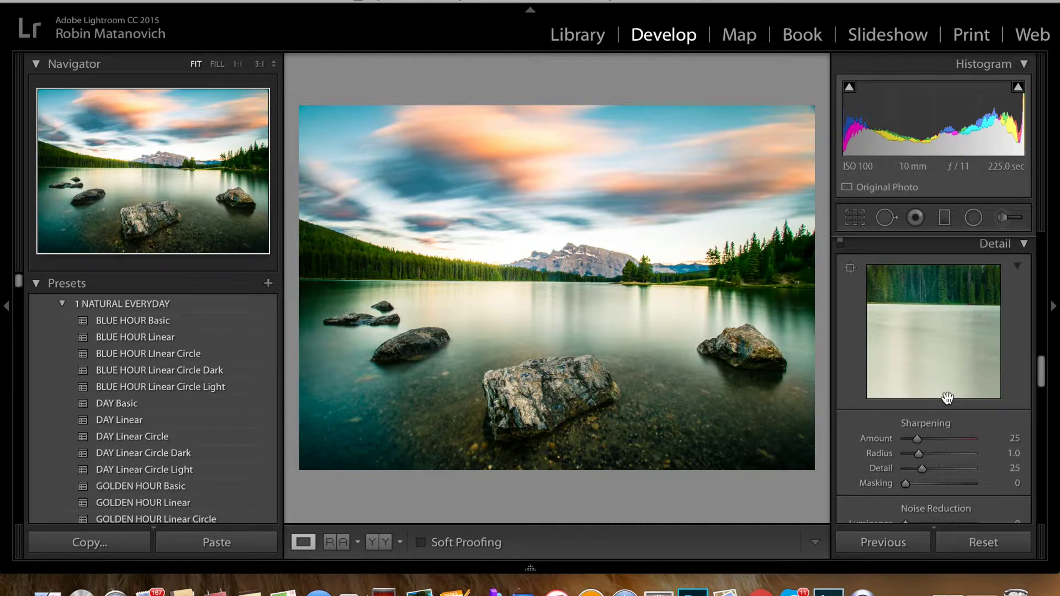
{"action": "scroll", "coordinate": [946, 398], "scroll_direction": "down", "scroll_amount": 1}
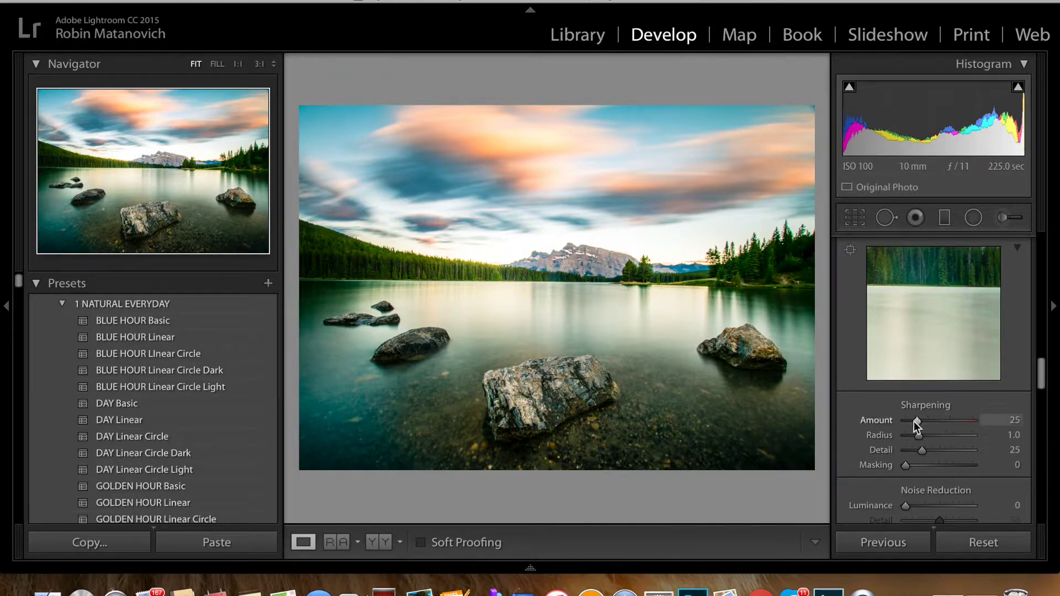
{"action": "left_click_drag", "start_coordinate": [917, 422], "coordinate": [939, 421]}
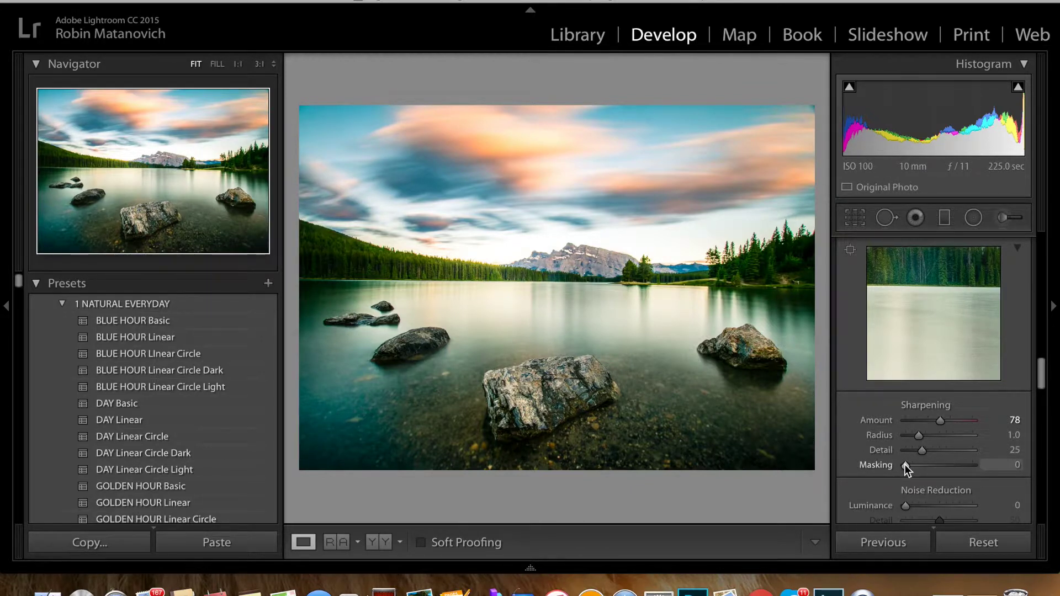
{"action": "key", "text": "alt"}
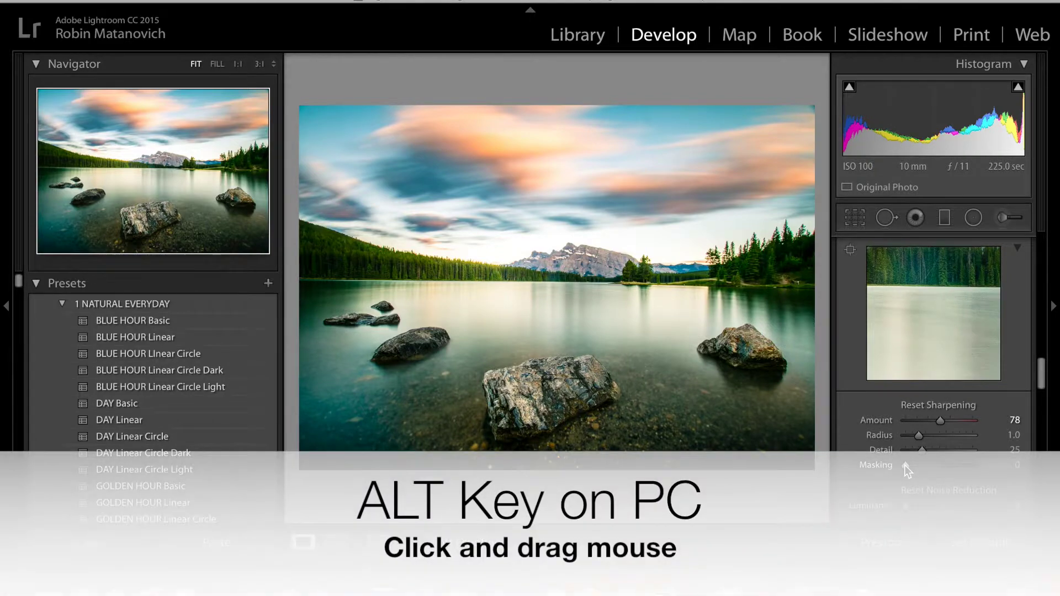
{"action": "left_click_drag", "start_coordinate": [905, 465], "coordinate": [943, 465]}
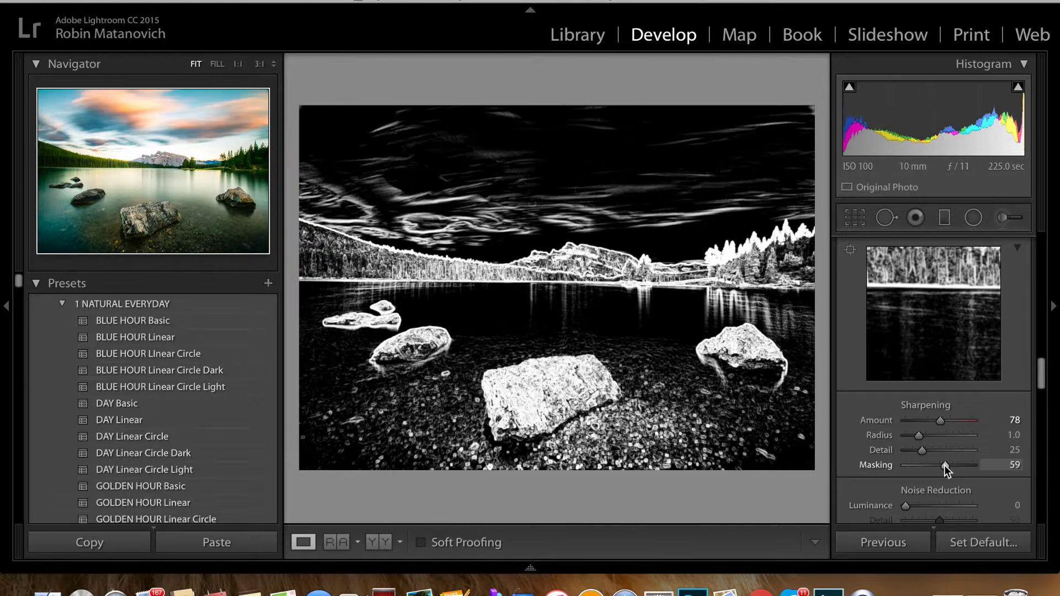
{"action": "left_click_drag", "start_coordinate": [944, 465], "coordinate": [945, 465]}
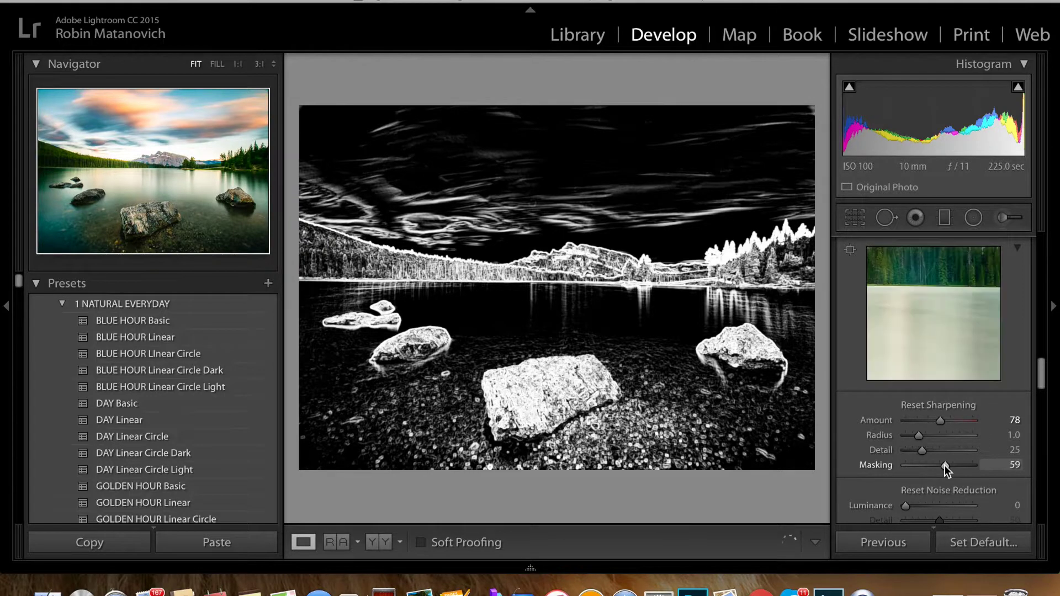
{"action": "scroll", "coordinate": [935, 476], "scroll_direction": "down", "scroll_amount": 3}
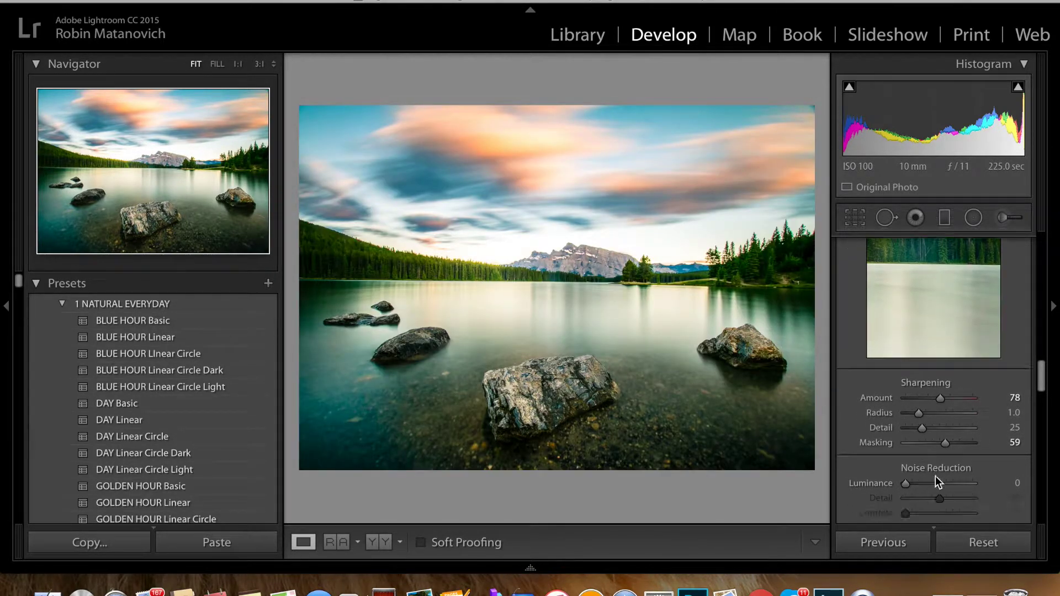
{"action": "scroll", "coordinate": [936, 476], "scroll_direction": "down", "scroll_amount": 2}
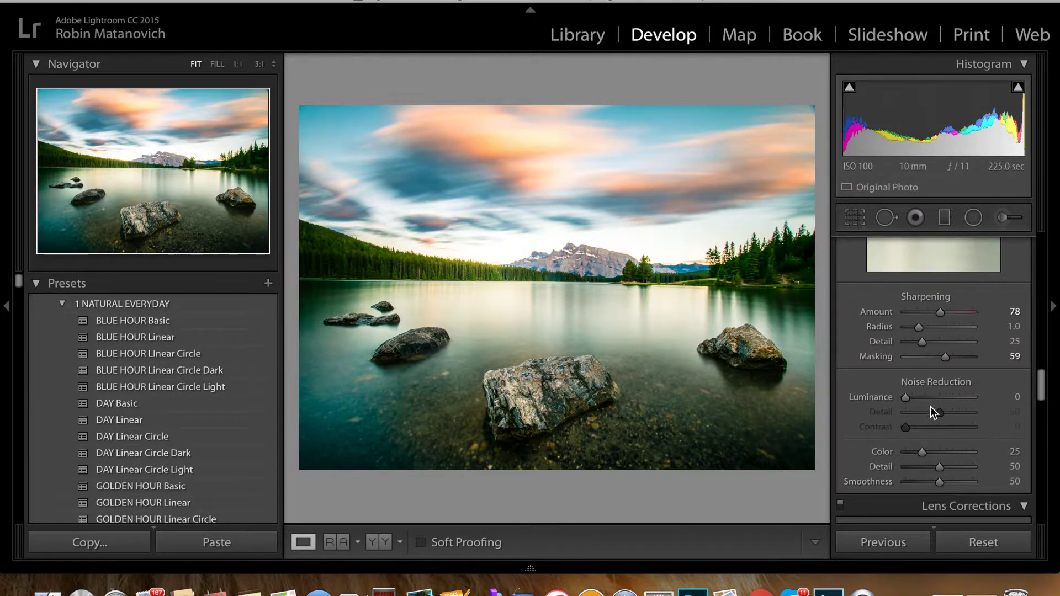
- Try Luminance noise reduction at 2 and return it to 0
{"action": "left_click_drag", "start_coordinate": [907, 398], "coordinate": [907, 397]}
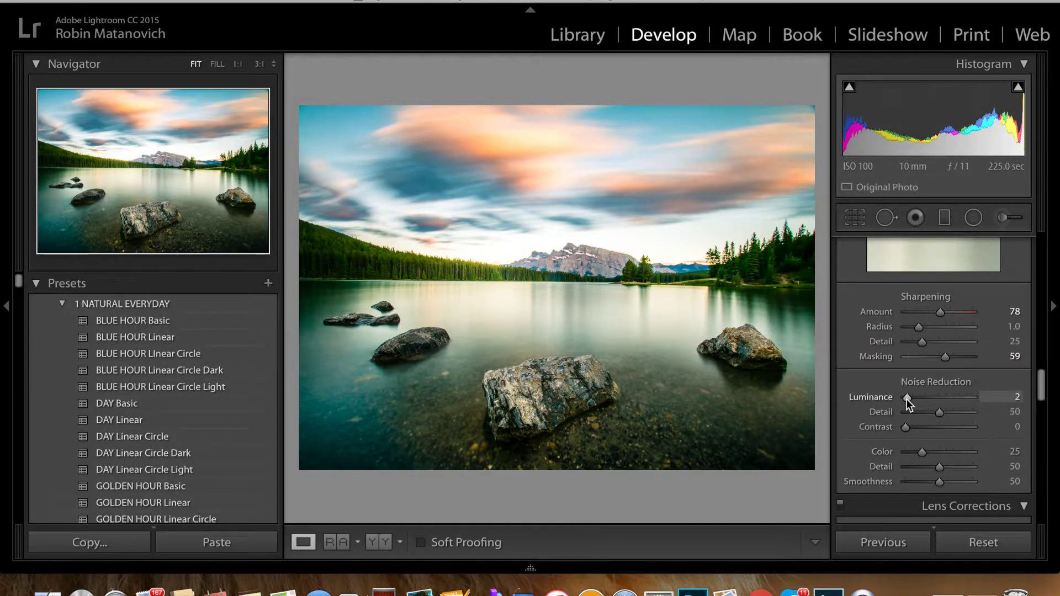
{"action": "left_click_drag", "start_coordinate": [906, 399], "coordinate": [906, 398]}
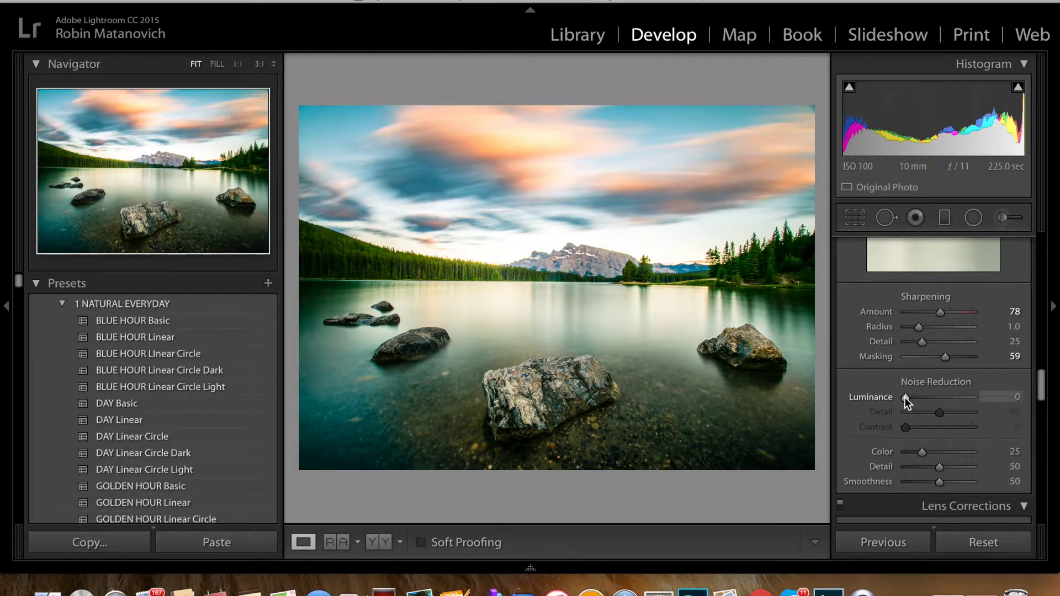
{"action": "key", "text": "super+6"}
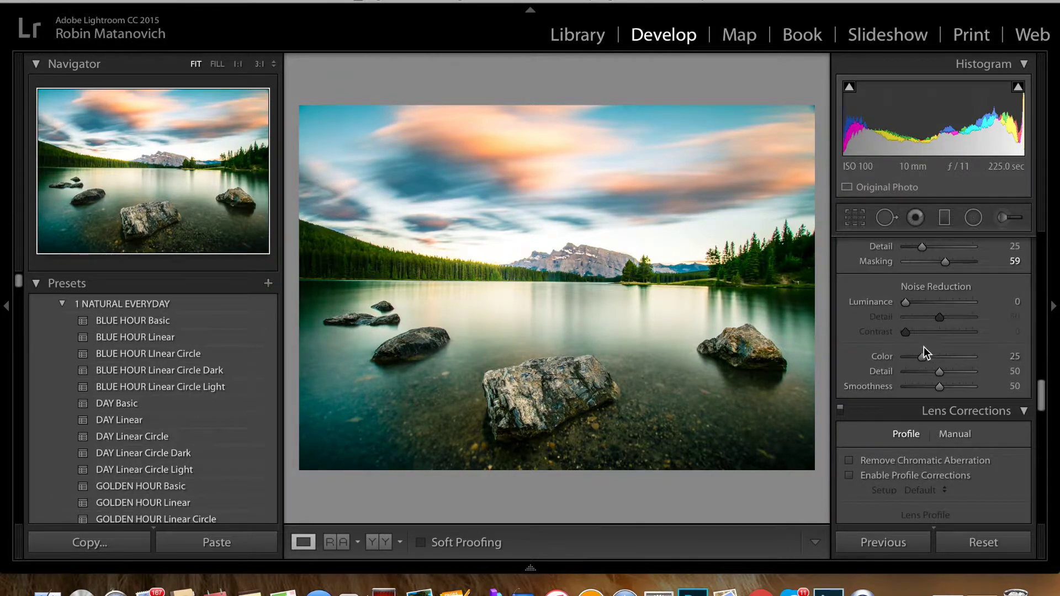
- Turn on Remove Chromatic Aberration in the Lens Corrections
{"action": "scroll", "coordinate": [914, 404], "scroll_direction": "down", "scroll_amount": 2}
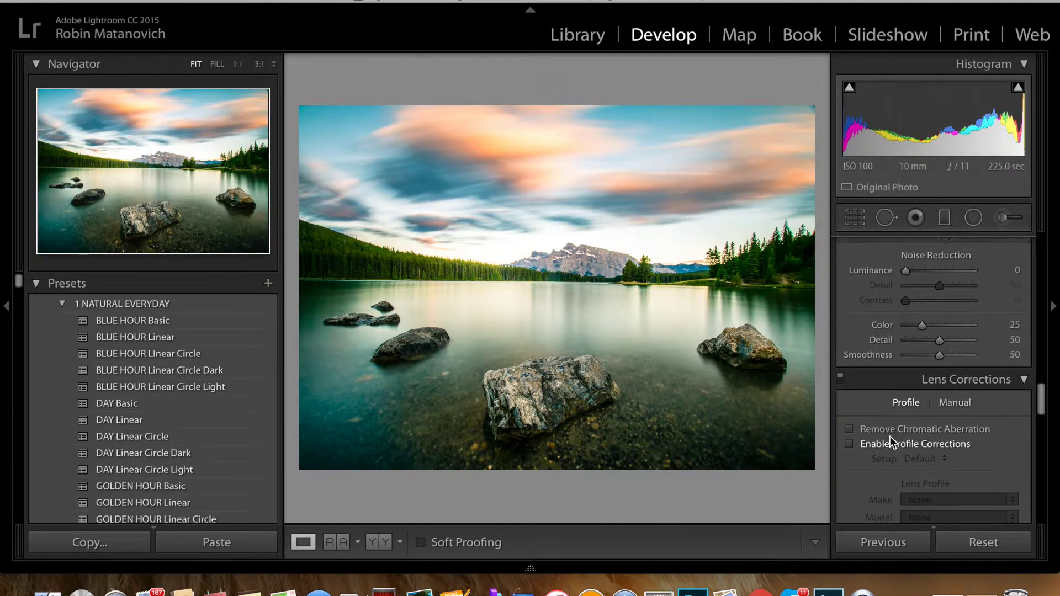
{"action": "scroll", "coordinate": [889, 436], "scroll_direction": "down", "scroll_amount": 1}
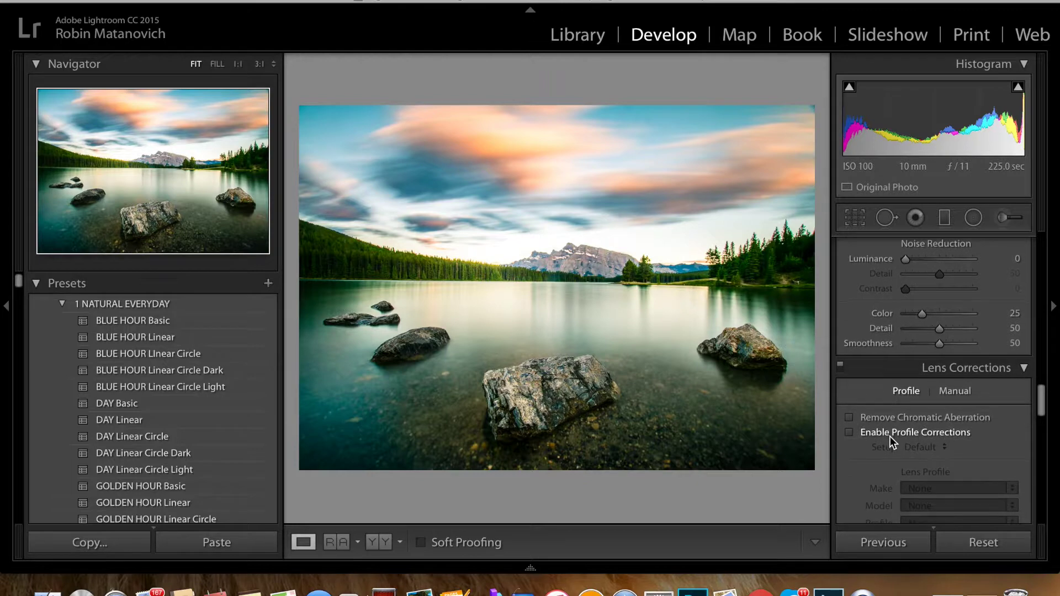
{"action": "left_click", "coordinate": [850, 419]}
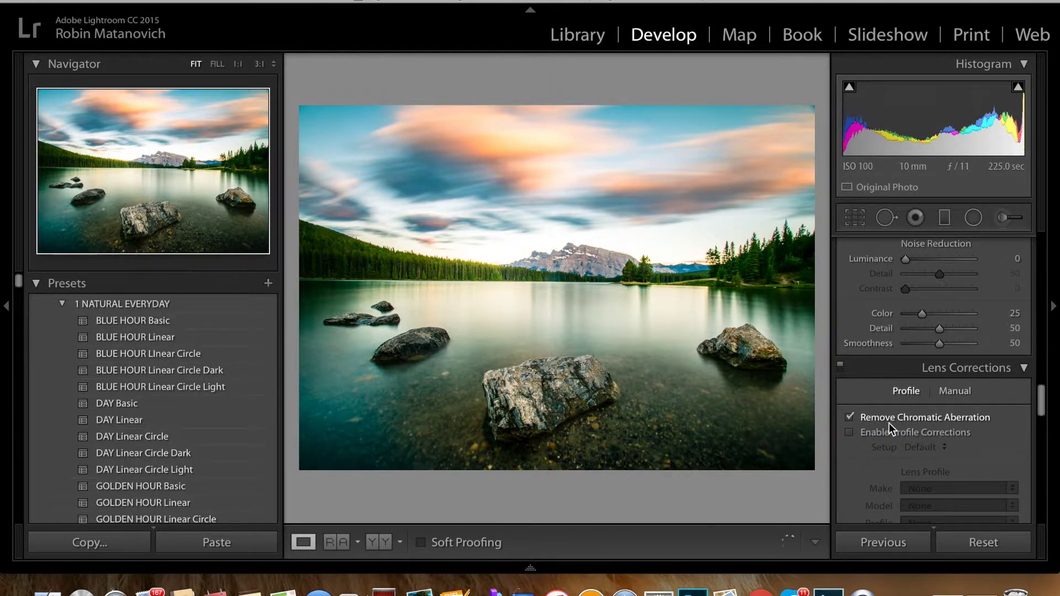
- Enable the lens profile corrections, comparing the photo with them off and on and leaving them enabled
{"action": "scroll", "coordinate": [890, 423], "scroll_direction": "down", "scroll_amount": 1}
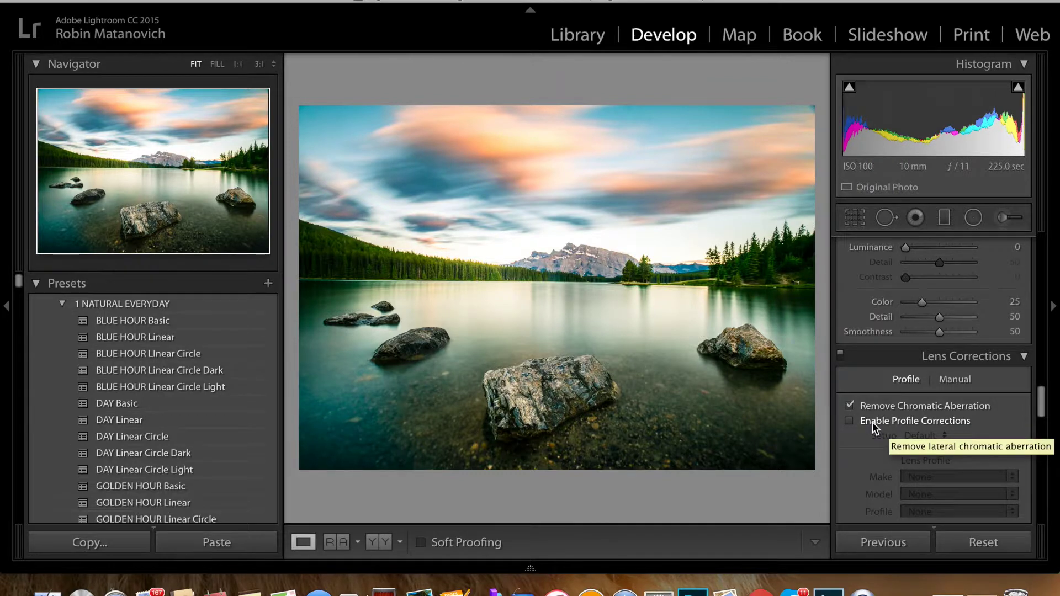
{"action": "scroll", "coordinate": [872, 423], "scroll_direction": "down", "scroll_amount": 1}
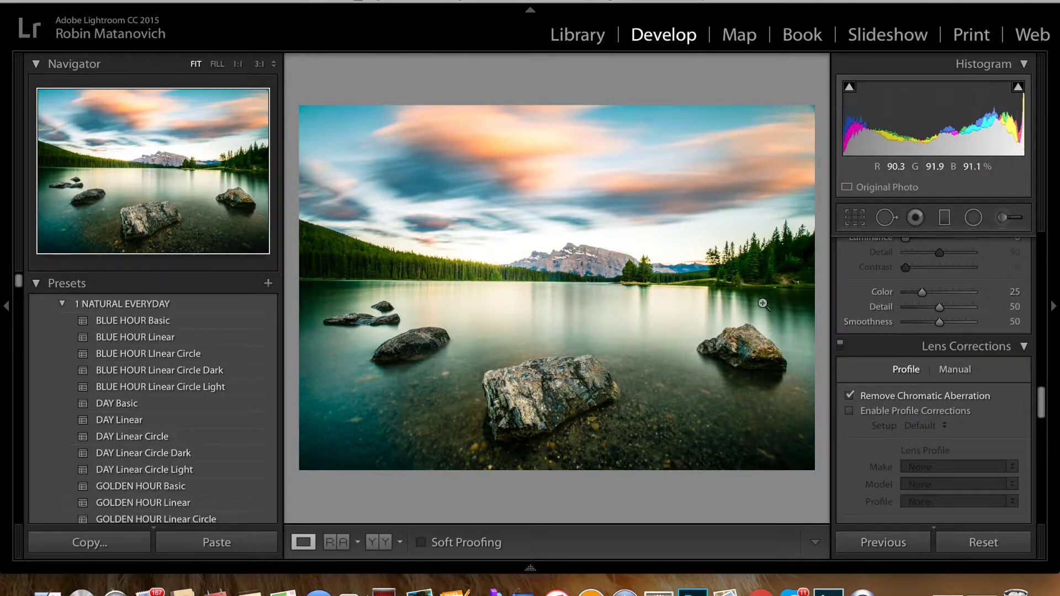
{"action": "scroll", "coordinate": [885, 413], "scroll_direction": "down", "scroll_amount": 2}
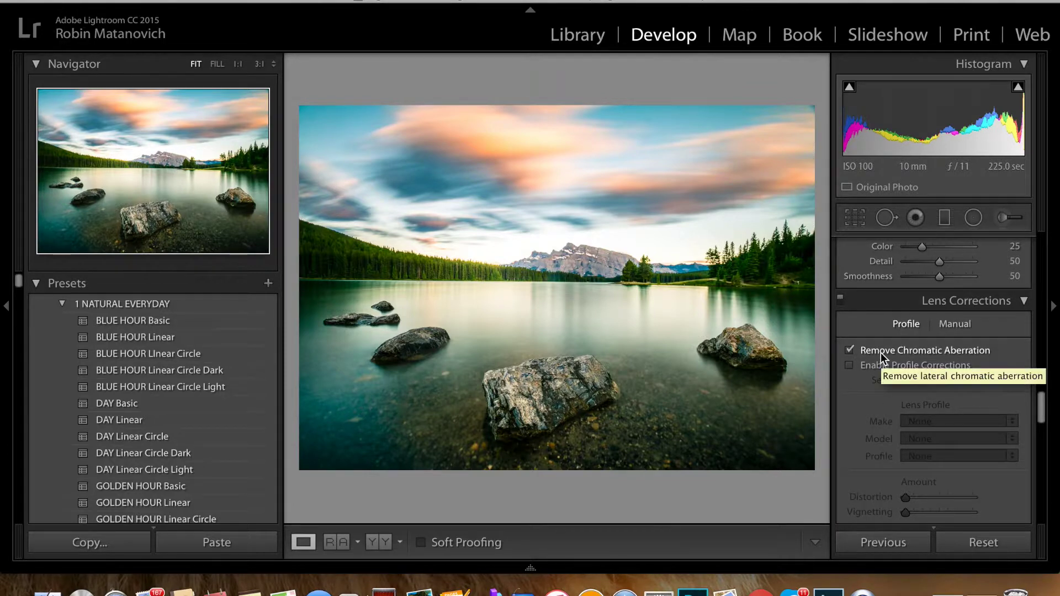
{"action": "left_click", "coordinate": [848, 366]}
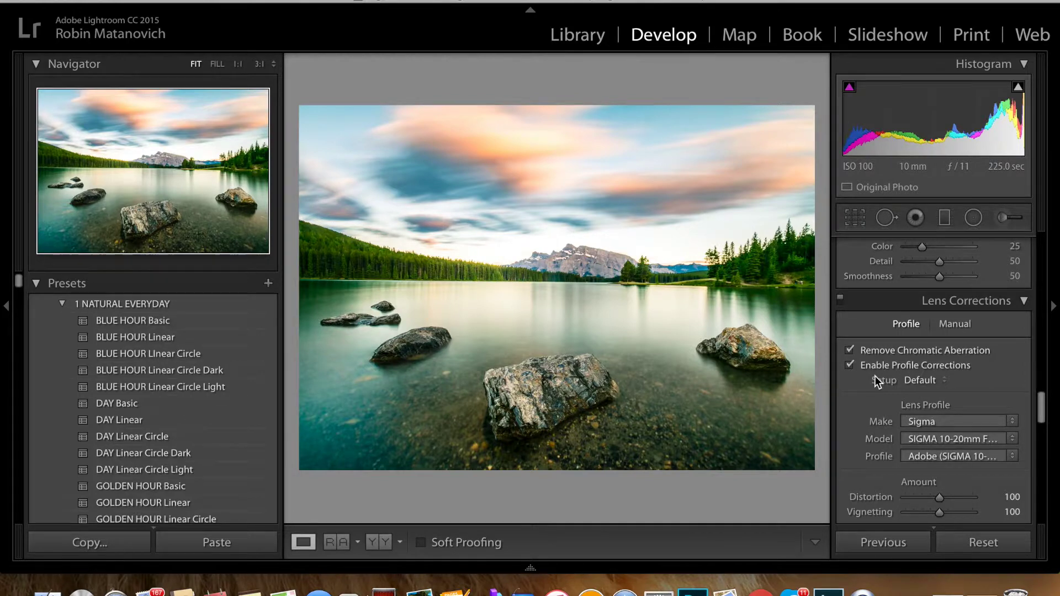
{"action": "left_click", "coordinate": [850, 366]}
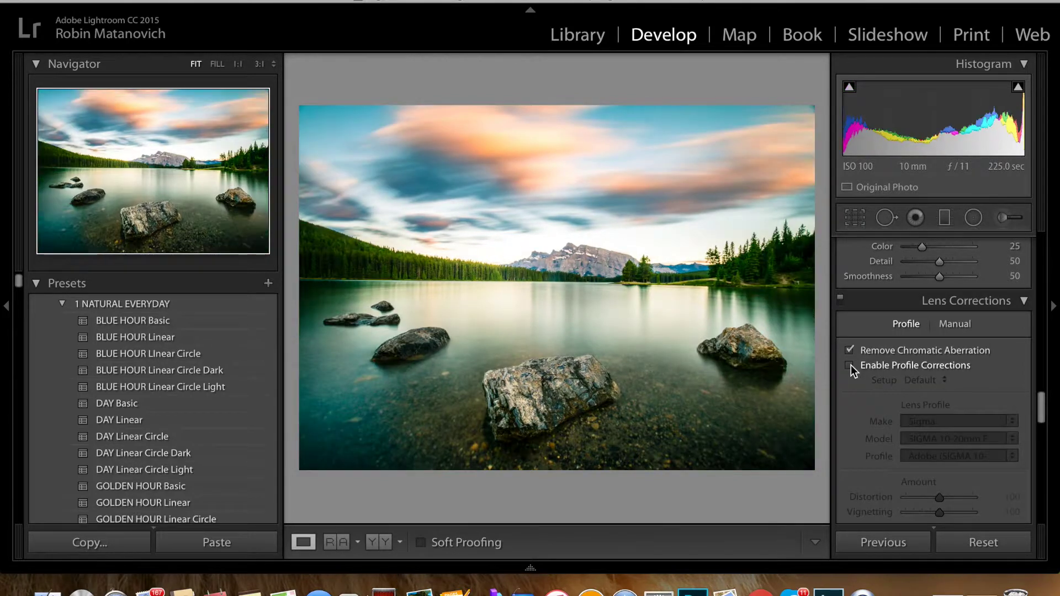
{"action": "left_click", "coordinate": [850, 365]}
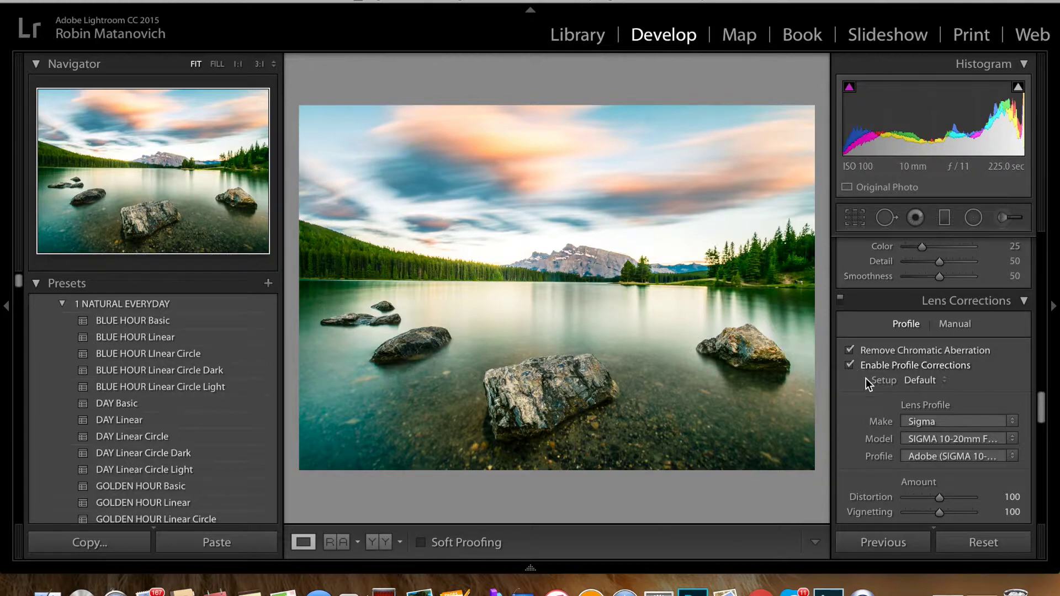
- Review the lens profile's make and model choices, keeping Sigma and SIGMA 10-20mm F3.5 EX DC HSM selected
{"action": "scroll", "coordinate": [882, 422], "scroll_direction": "down", "scroll_amount": 1}
{"action": "scroll", "coordinate": [882, 421], "scroll_direction": "down", "scroll_amount": 4}
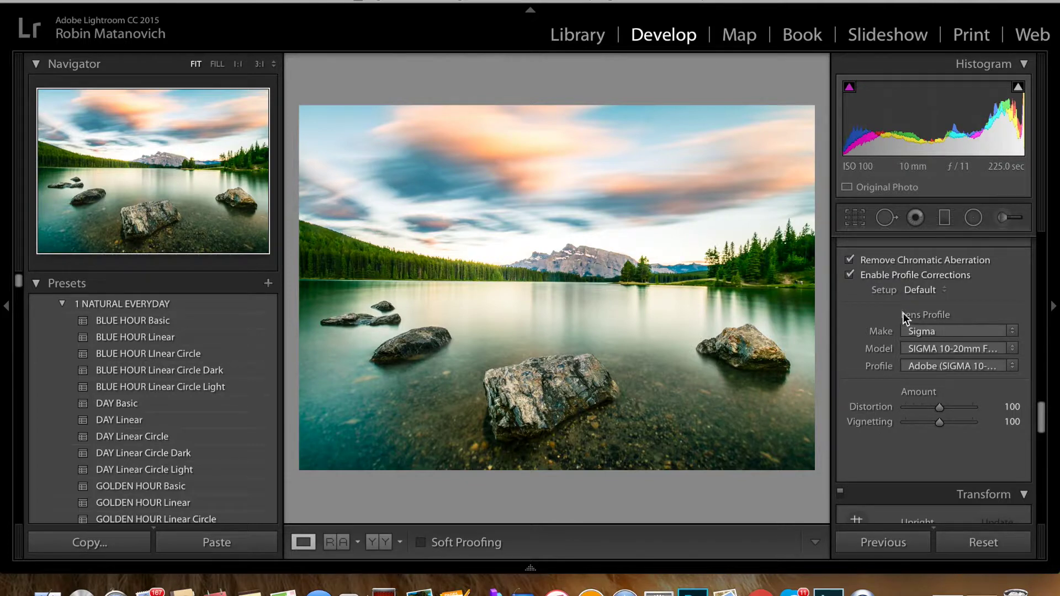
{"action": "left_click", "coordinate": [1013, 332]}
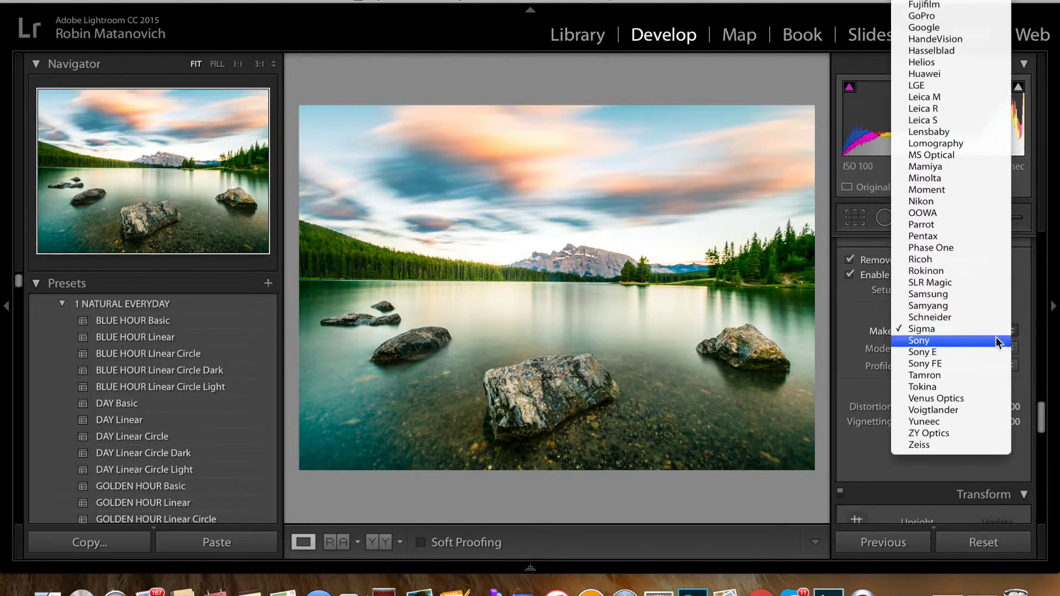
{"action": "left_click", "coordinate": [994, 333]}
{"action": "left_click", "coordinate": [1012, 350]}
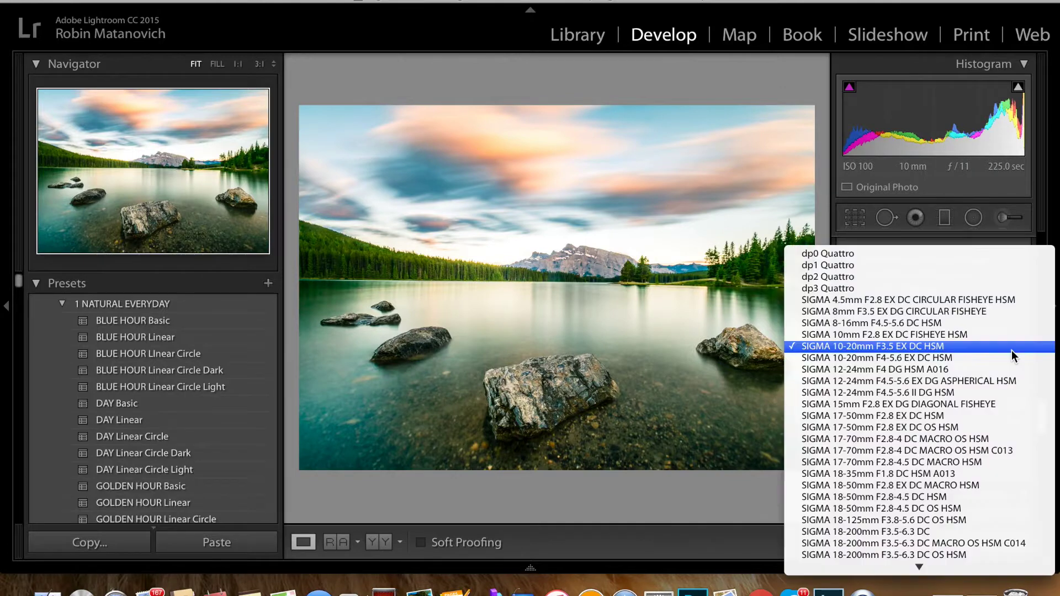
{"action": "left_click", "coordinate": [1012, 350]}
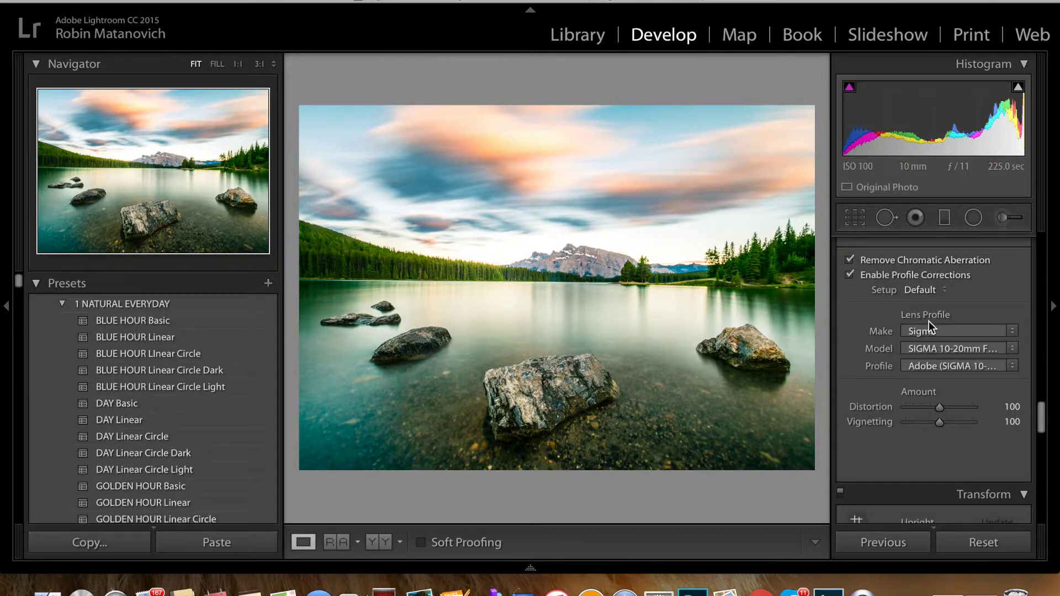
- Darken the photo's edges with a Post-Crop Vignetting Amount of -14, comparing it with no vignette
{"action": "scroll", "coordinate": [900, 334], "scroll_direction": "down", "scroll_amount": 2}
{"action": "scroll", "coordinate": [899, 333], "scroll_direction": "down", "scroll_amount": 6}
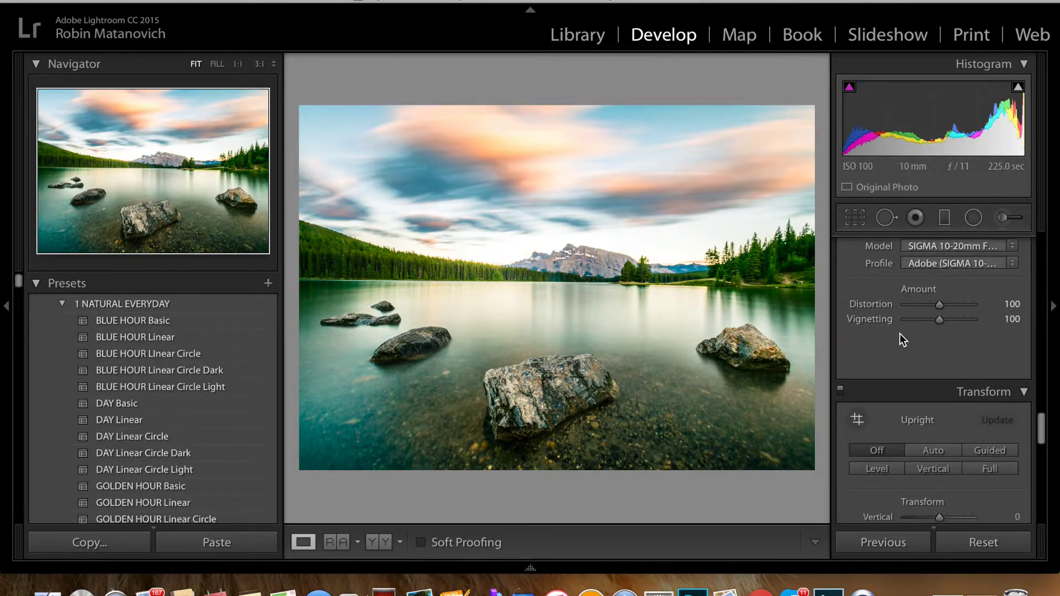
{"action": "scroll", "coordinate": [900, 333], "scroll_direction": "down", "scroll_amount": 7}
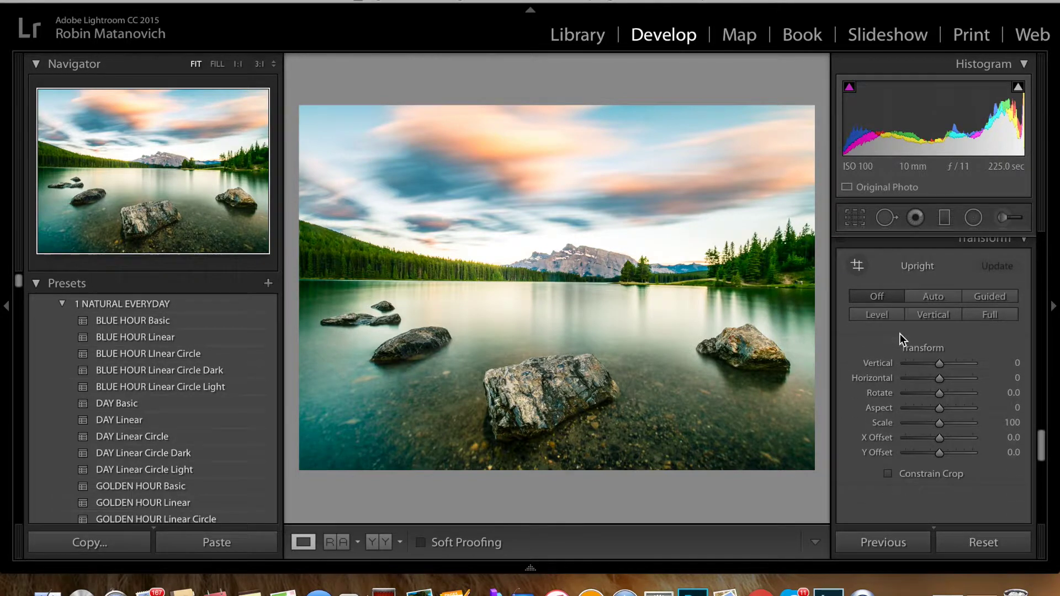
{"action": "scroll", "coordinate": [900, 335], "scroll_direction": "down", "scroll_amount": 7}
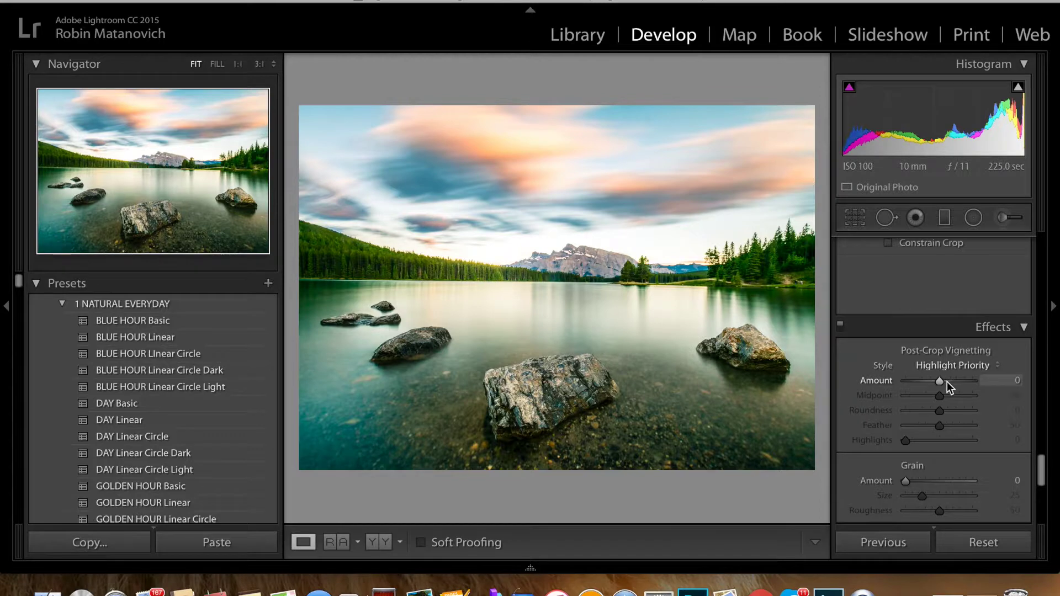
{"action": "left_click_drag", "start_coordinate": [940, 382], "coordinate": [935, 382]}
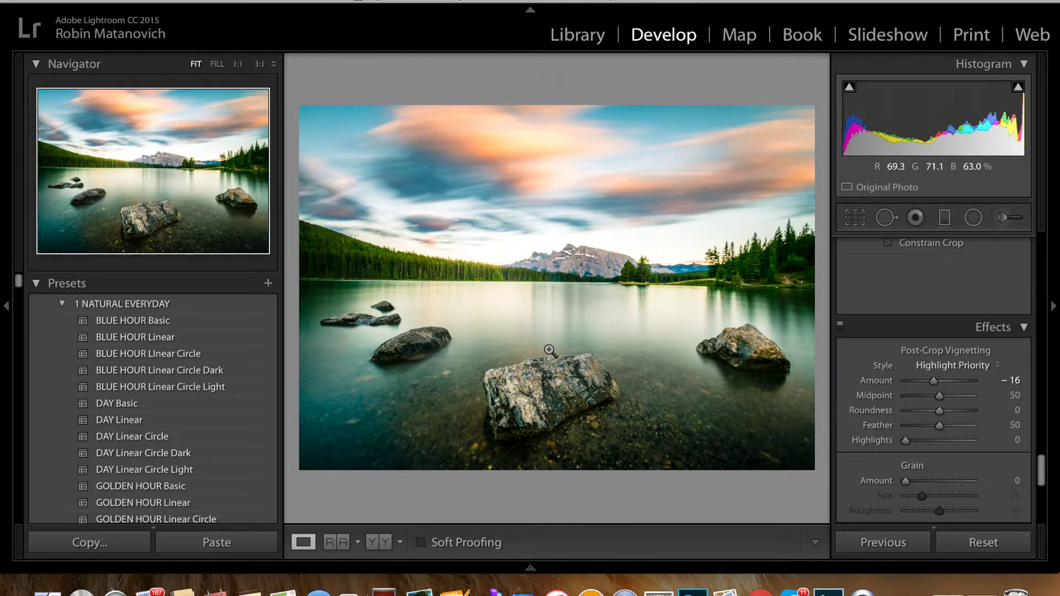
{"action": "left_click", "coordinate": [936, 381]}
{"action": "left_click_drag", "start_coordinate": [934, 380], "coordinate": [940, 380]}
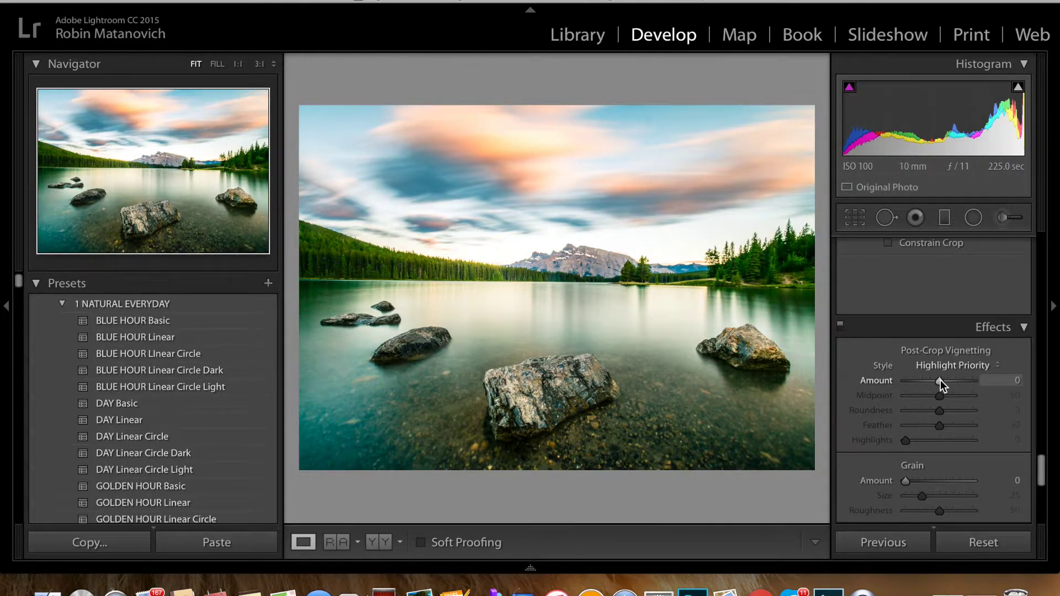
{"action": "left_click_drag", "start_coordinate": [941, 379], "coordinate": [936, 380]}
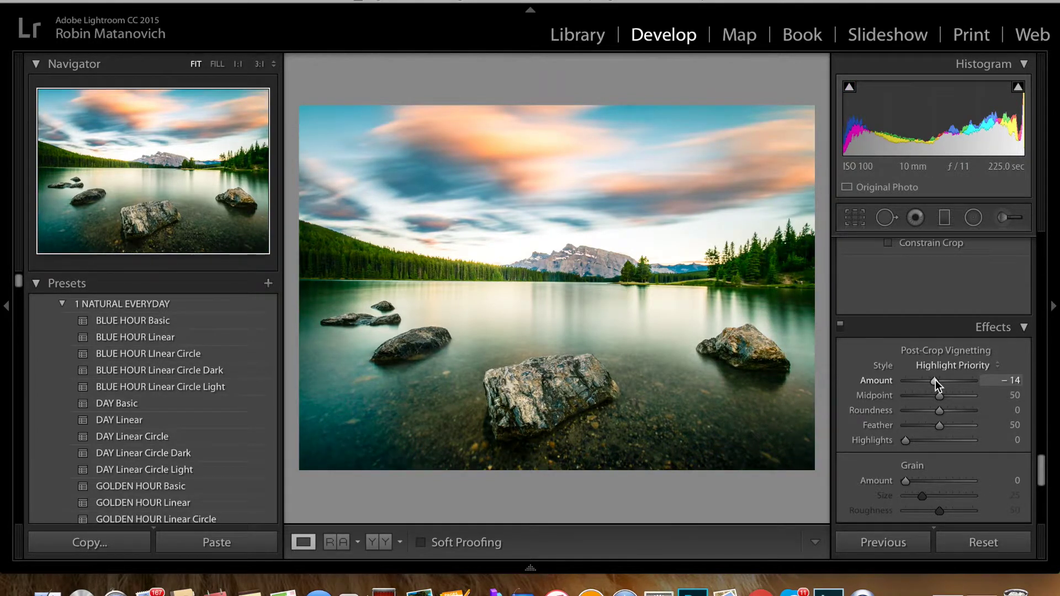
- Try the Camera Landscape and Camera Standard profiles in Camera Calibration and return to Adobe Standard
{"action": "scroll", "coordinate": [939, 430], "scroll_direction": "down", "scroll_amount": 2}
{"action": "scroll", "coordinate": [940, 430], "scroll_direction": "down", "scroll_amount": 6}
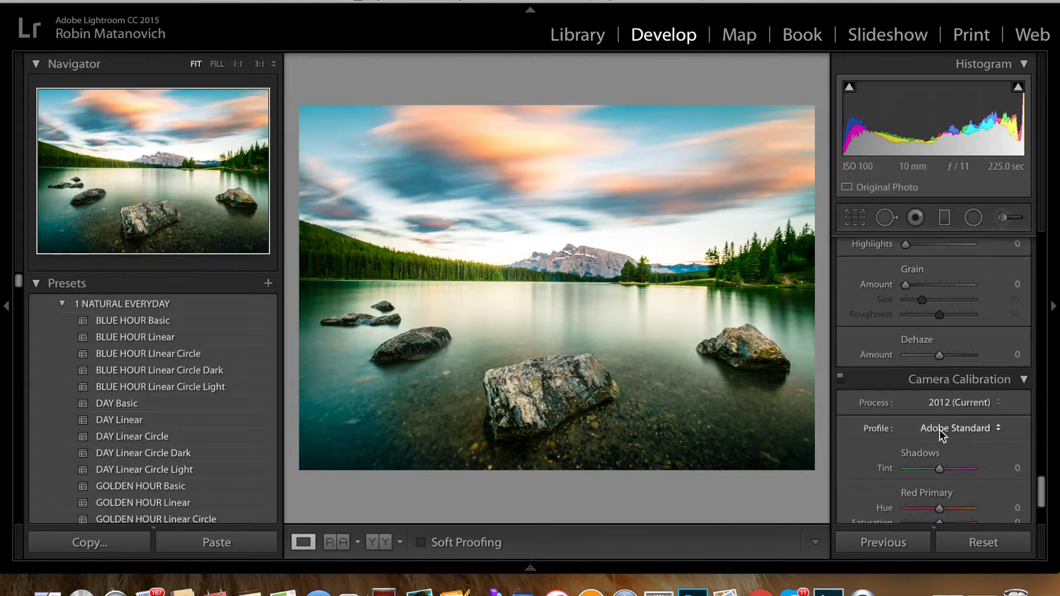
{"action": "scroll", "coordinate": [937, 409], "scroll_direction": "down", "scroll_amount": 3}
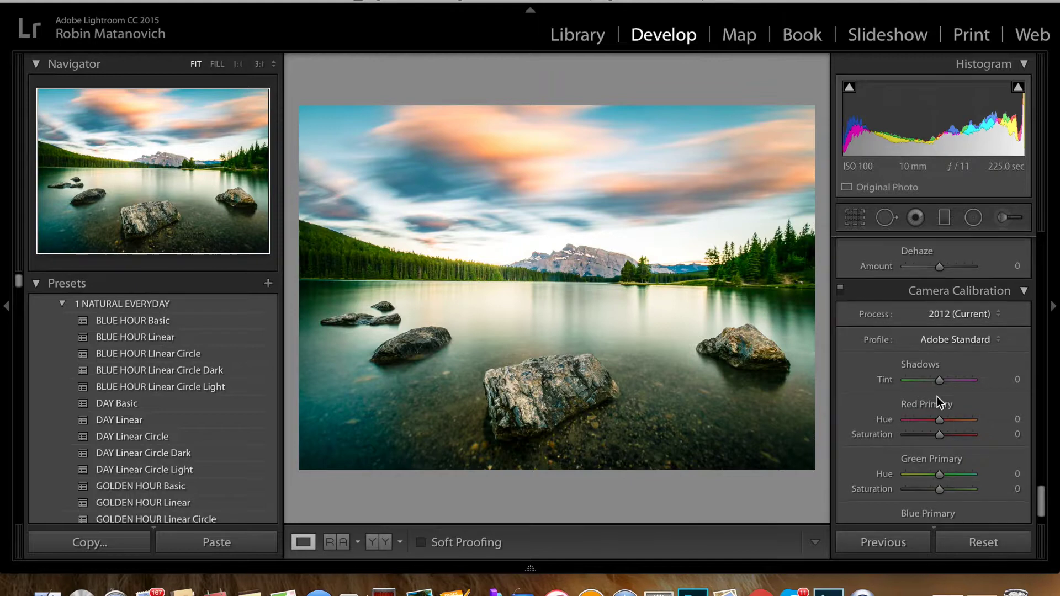
{"action": "scroll", "coordinate": [937, 401], "scroll_direction": "down", "scroll_amount": 1}
{"action": "scroll", "coordinate": [937, 397], "scroll_direction": "down", "scroll_amount": 1}
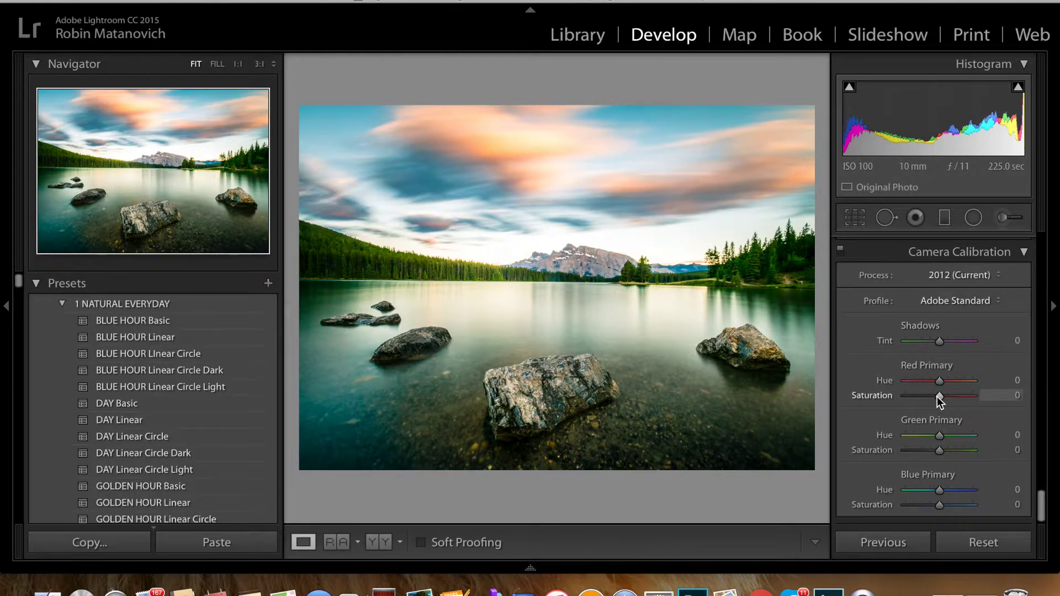
{"action": "left_click", "coordinate": [998, 303]}
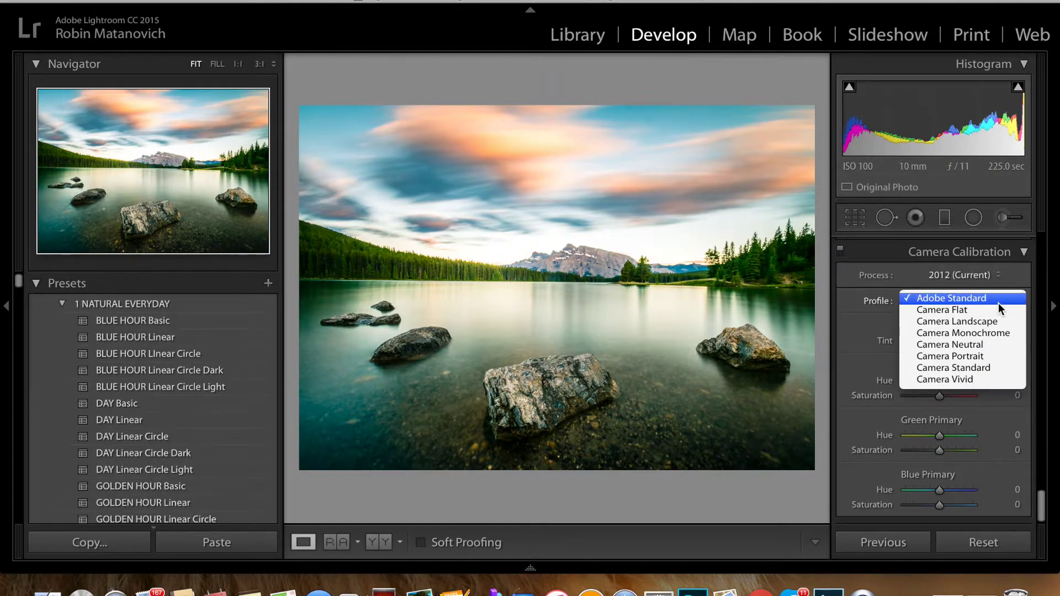
{"action": "left_click", "coordinate": [998, 322]}
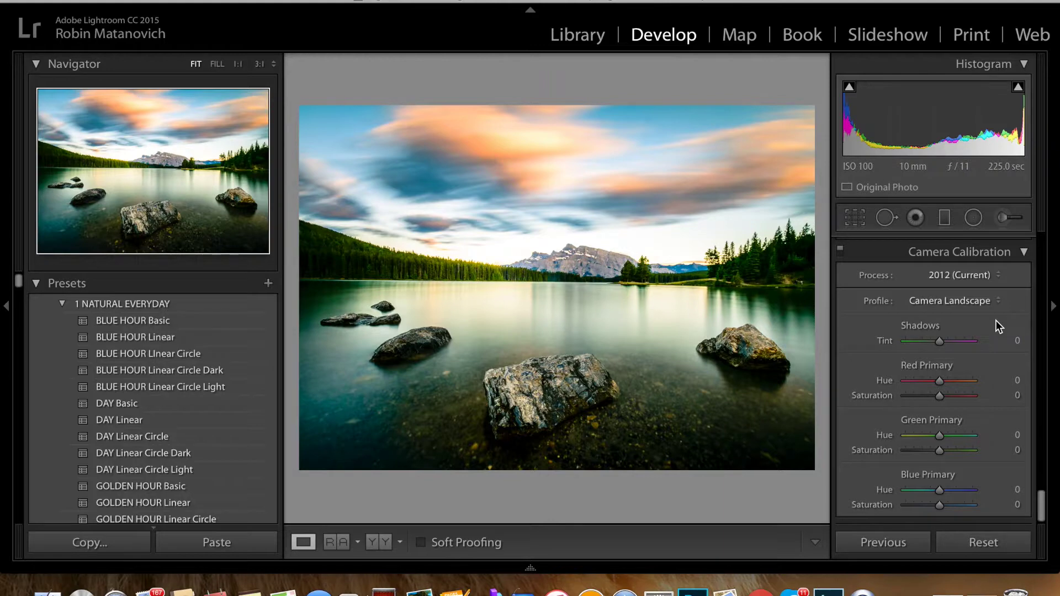
{"action": "left_click", "coordinate": [999, 303]}
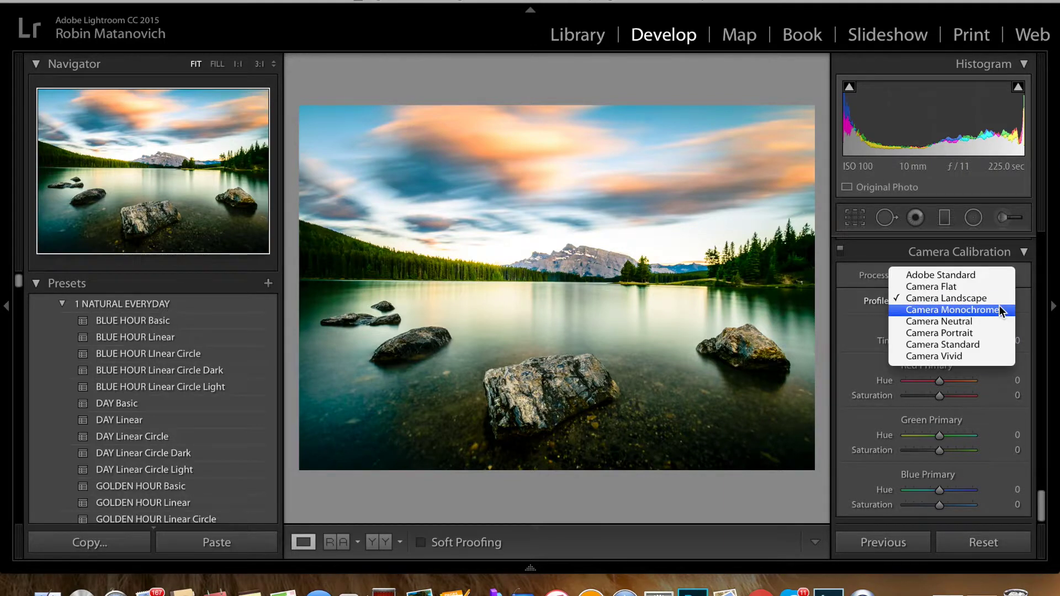
{"action": "left_click", "coordinate": [993, 343]}
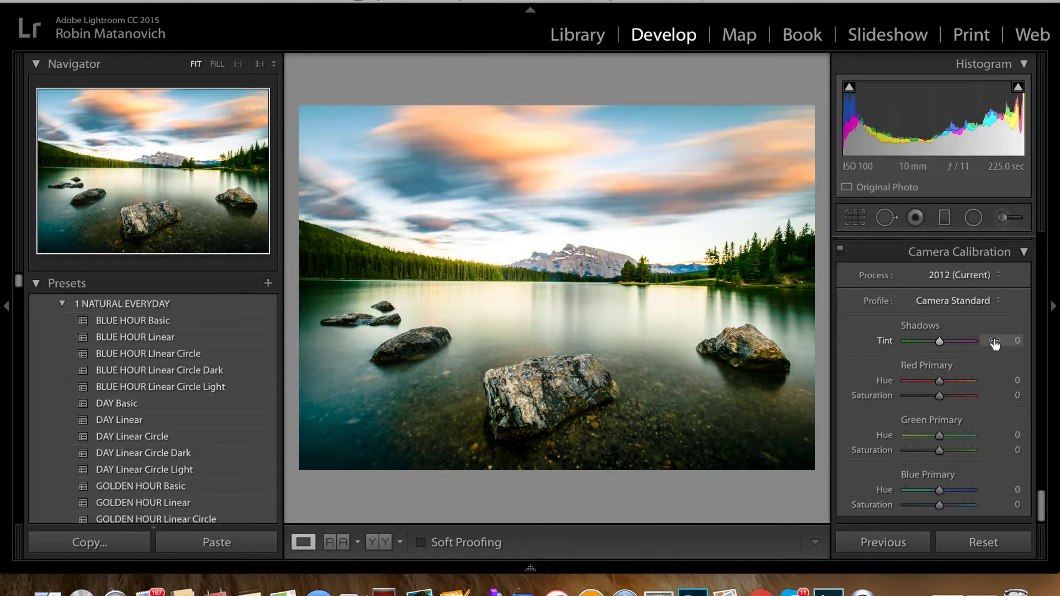
{"action": "left_click", "coordinate": [999, 303]}
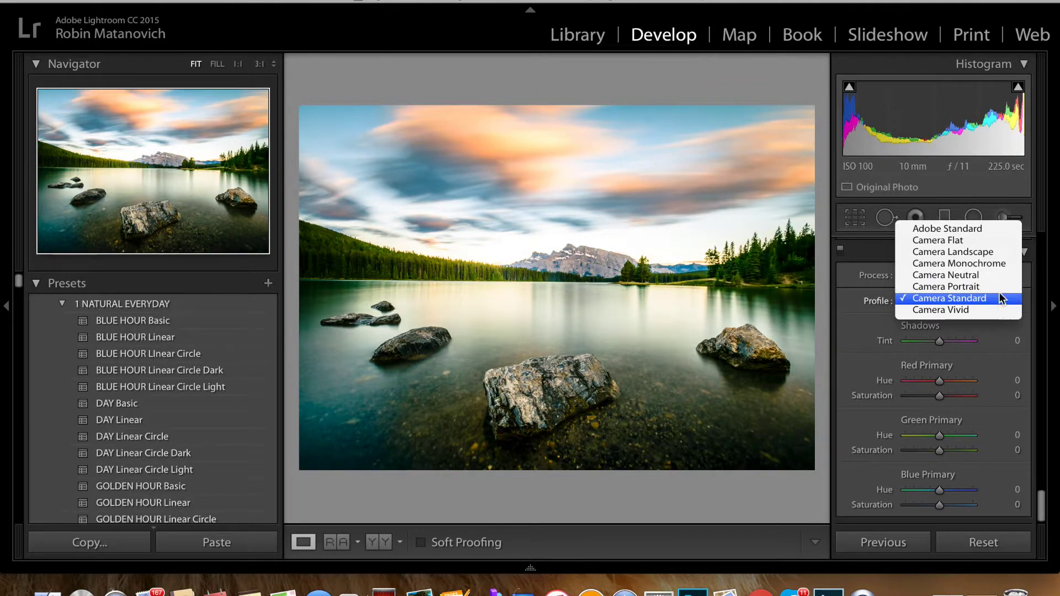
{"action": "left_click", "coordinate": [995, 232]}
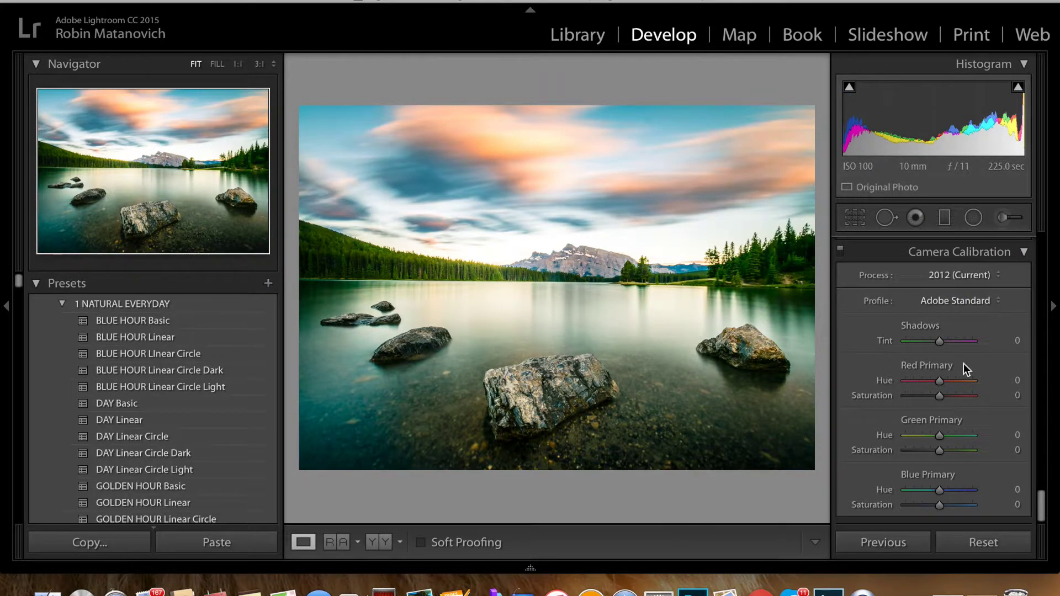
- Set the Camera Calibration Saturation to +18 for the Red Primary and +6 for the Green Primary
{"action": "mouse_move", "coordinate": [939, 397]}
{"action": "left_mouse_down"}
{"action": "mouse_move", "coordinate": [960, 396]}
{"action": "mouse_move", "coordinate": [912, 396]}
{"action": "mouse_move", "coordinate": [945, 396]}
{"action": "left_mouse_up"}
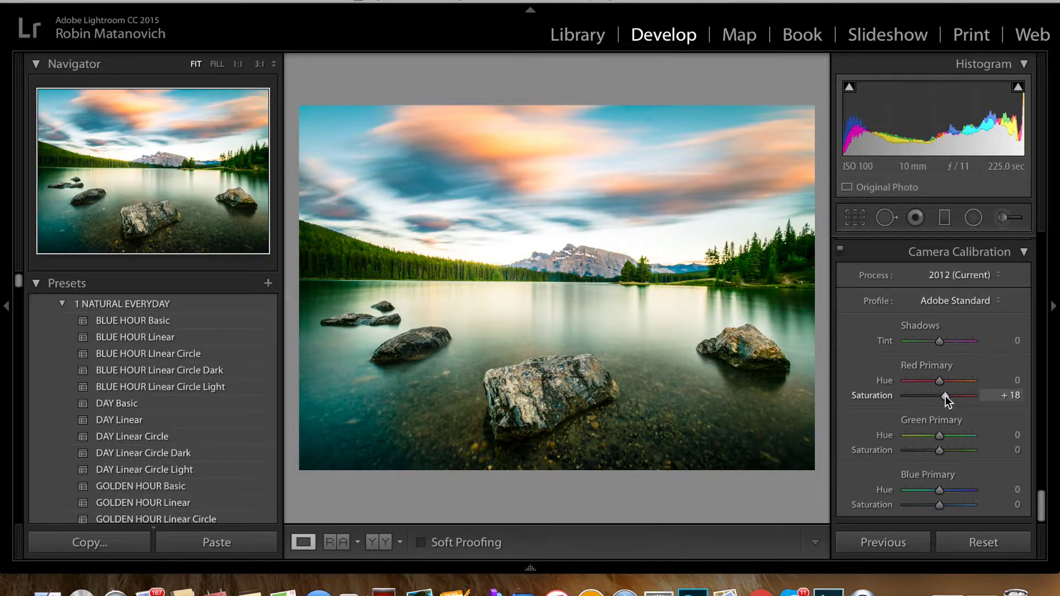
{"action": "mouse_move", "coordinate": [939, 451]}
{"action": "left_mouse_down"}
{"action": "mouse_move", "coordinate": [911, 451]}
{"action": "mouse_move", "coordinate": [943, 451]}
{"action": "left_mouse_up"}
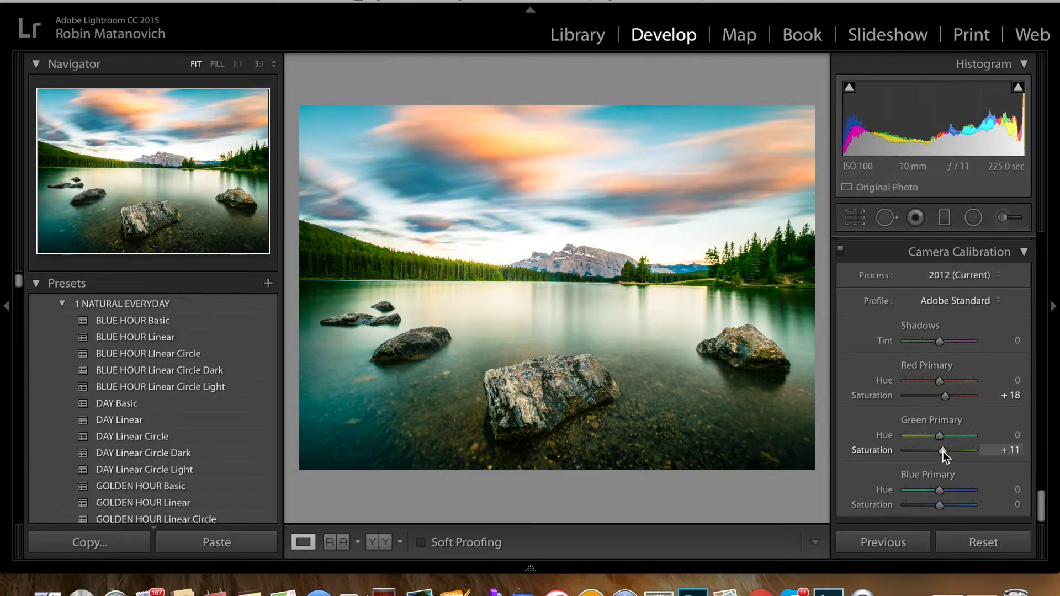
{"action": "left_click_drag", "start_coordinate": [942, 452], "coordinate": [941, 452]}
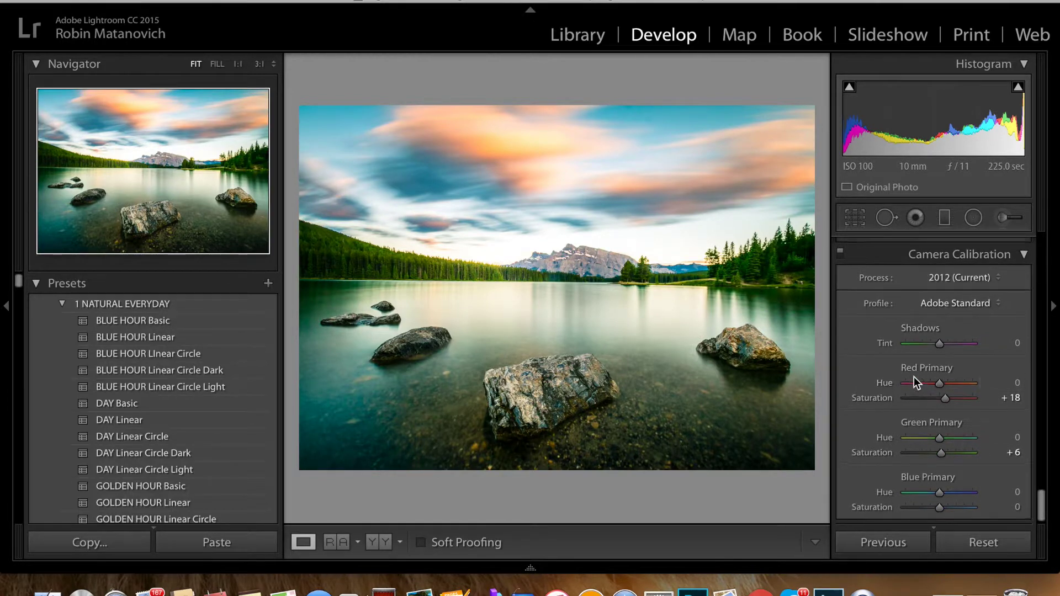
{"action": "scroll", "coordinate": [914, 378], "scroll_direction": "up", "scroll_amount": 1}
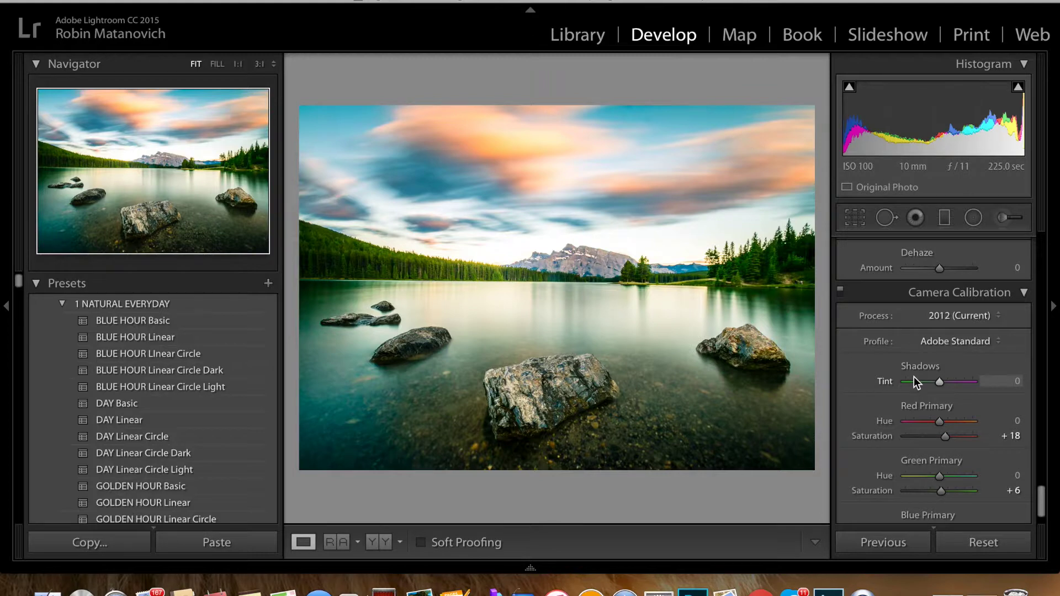
- Compare the edited photo with its original version and dismiss the startup disk warning
{"action": "key", "text": "backslash"}
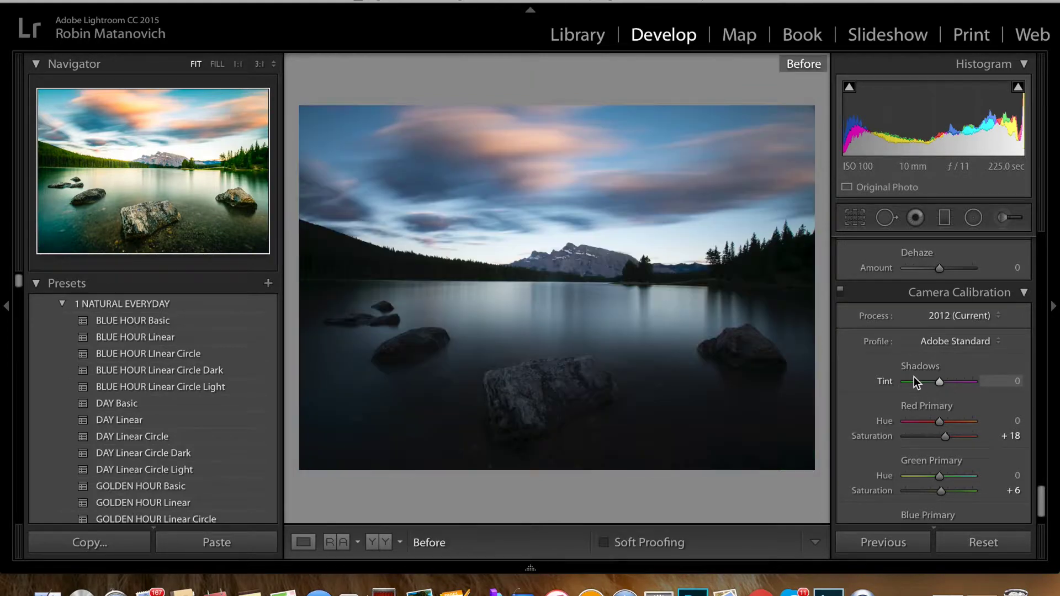
{"action": "key", "text": "backslash"}
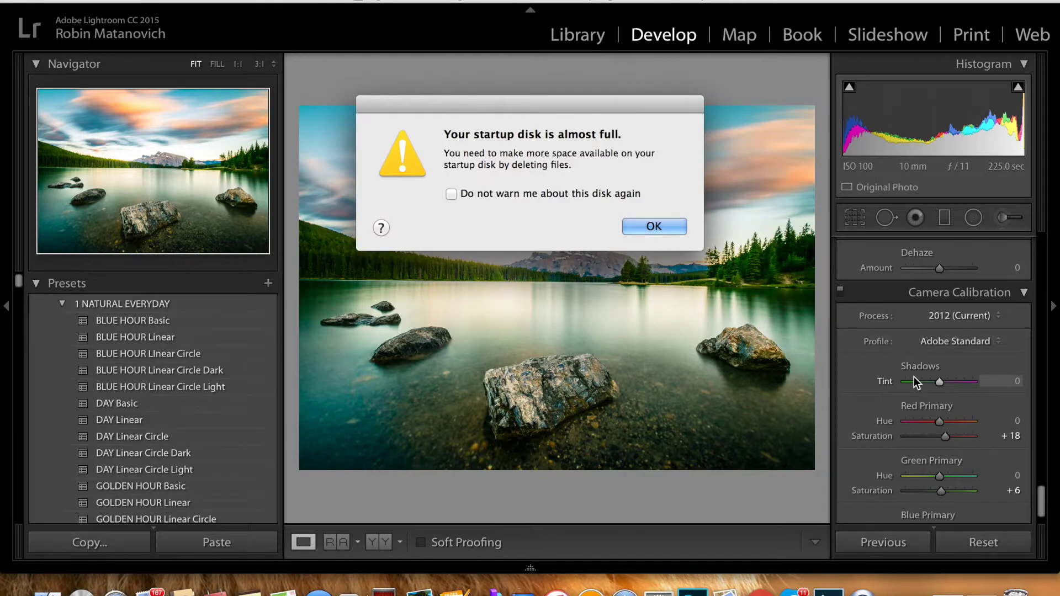
{"action": "left_click", "coordinate": [684, 228]}
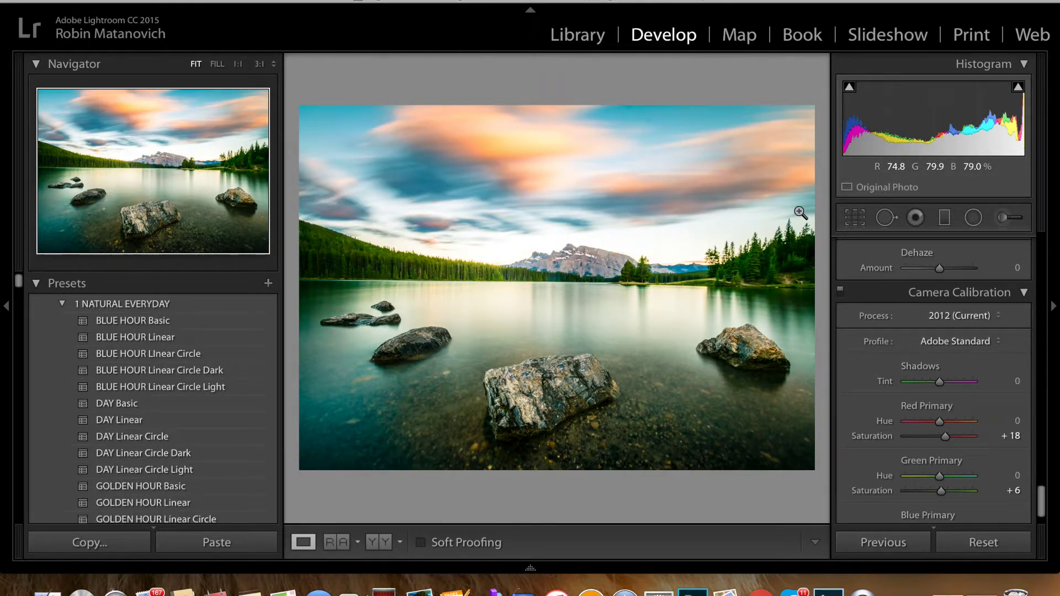
- Paint Clarity 98 over the foreground, right and left rocks with the Adjustment Brush
{"action": "left_click_drag", "start_coordinate": [1041, 505], "coordinate": [1042, 343]}
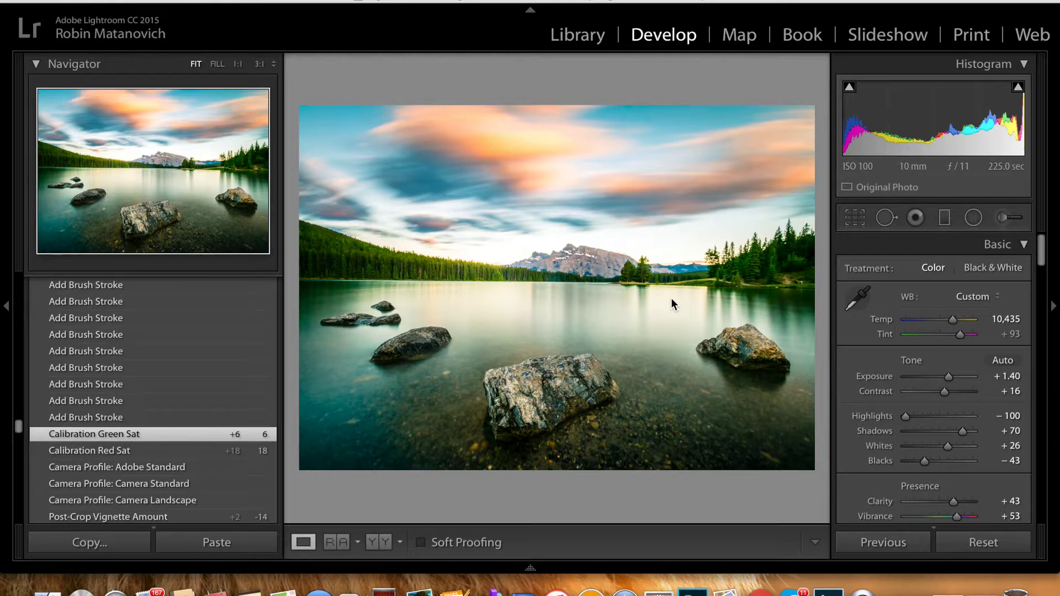
{"action": "left_click", "coordinate": [1004, 218]}
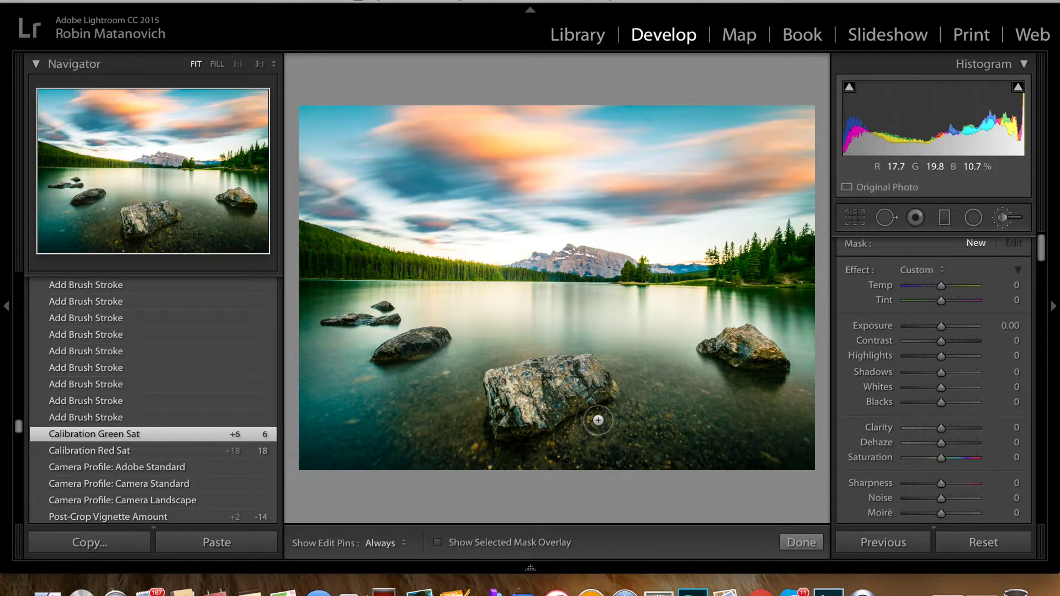
{"action": "left_click_drag", "start_coordinate": [1044, 258], "coordinate": [1041, 270]}
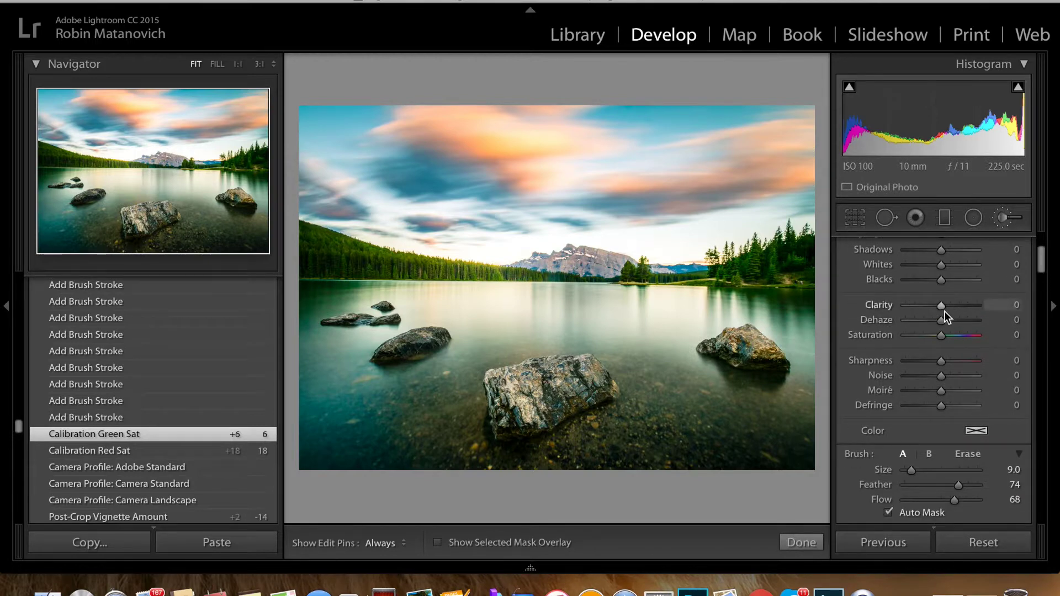
{"action": "left_click_drag", "start_coordinate": [940, 307], "coordinate": [972, 306]}
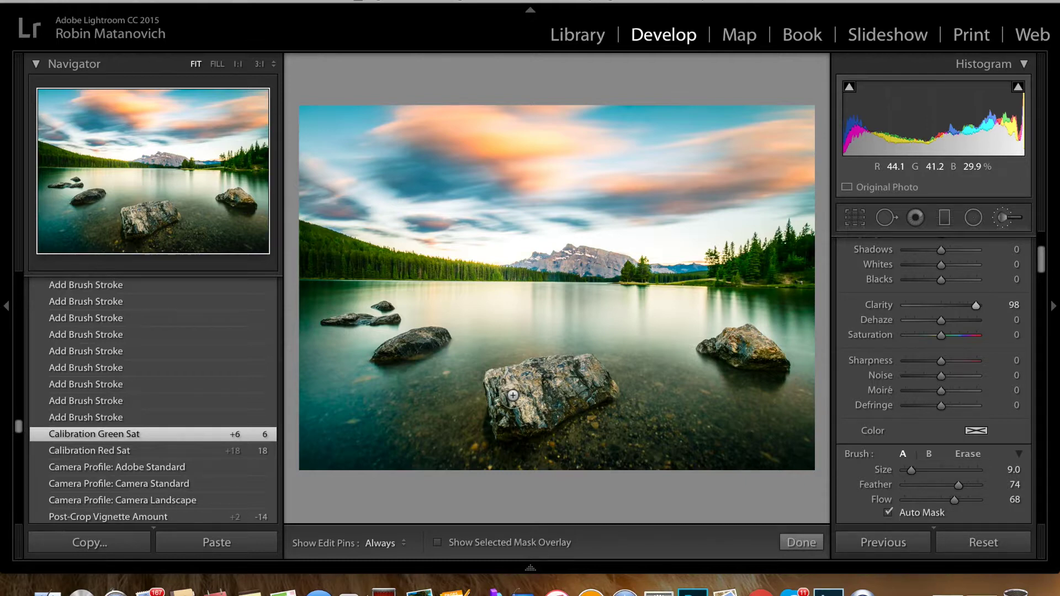
{"action": "key", "text": "h"}
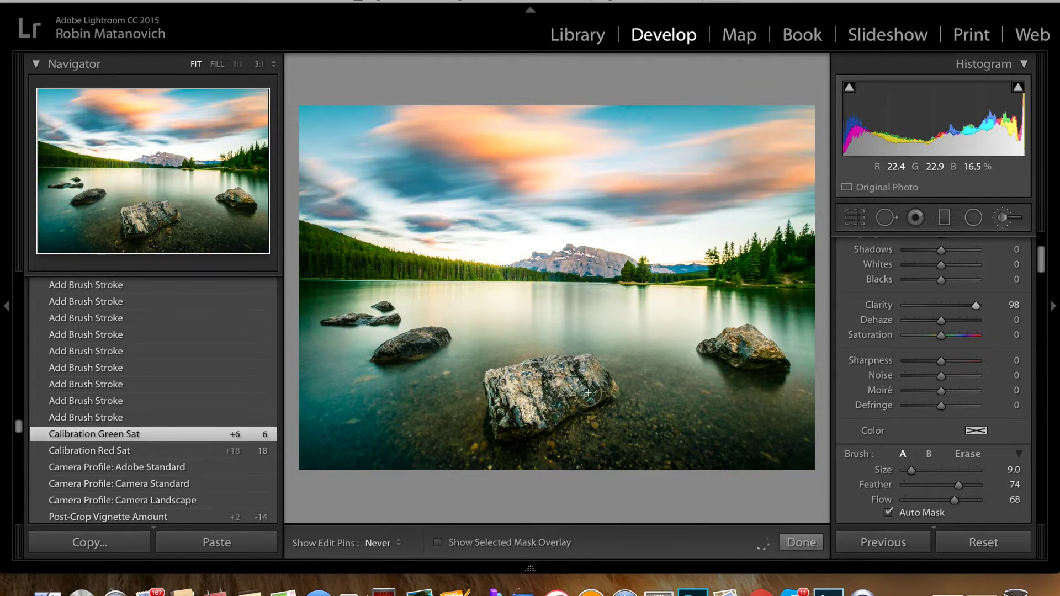
{"action": "key", "text": "h"}
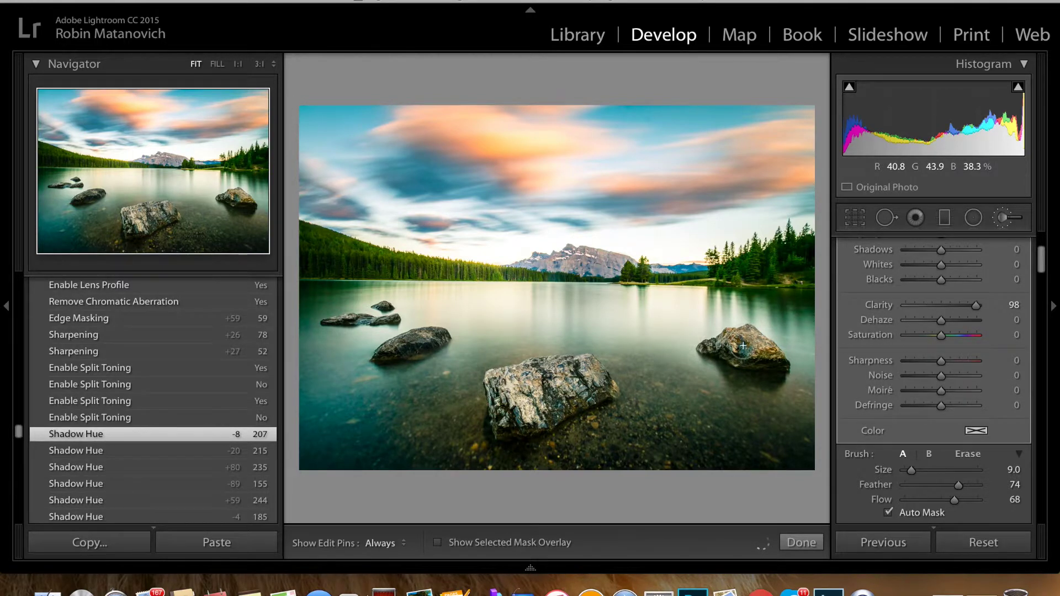
{"action": "key", "text": "h"}
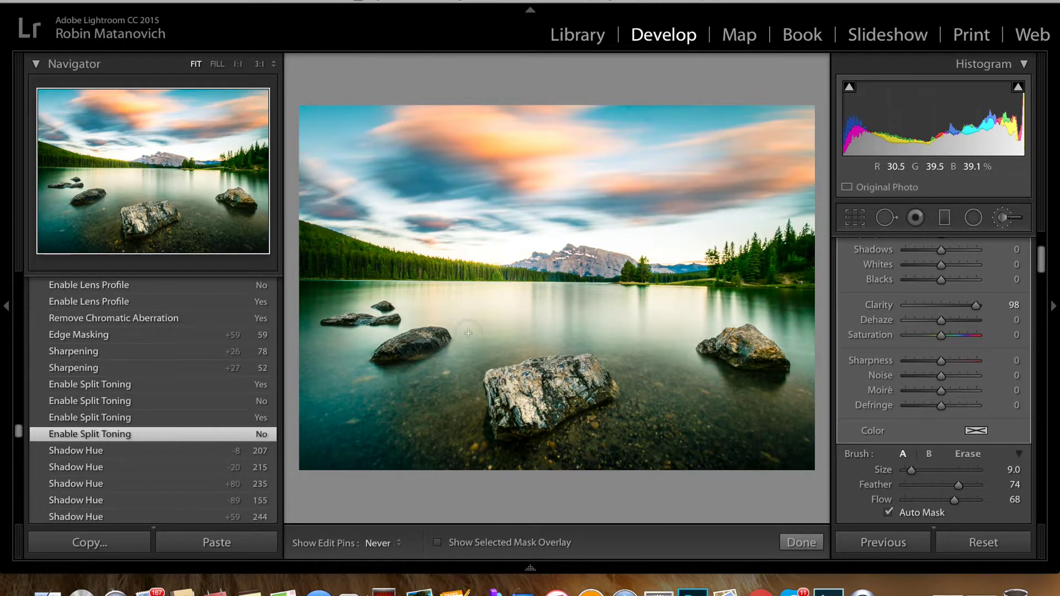
{"action": "key", "text": "h"}
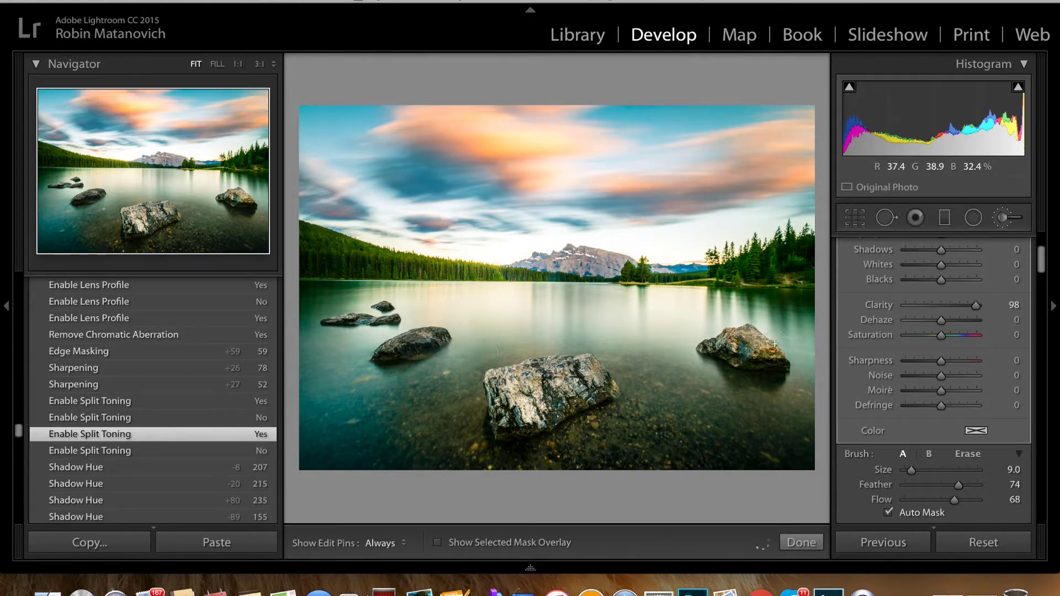
{"action": "key", "text": "h"}
{"action": "key", "text": "h"}
{"action": "key", "text": "h"}
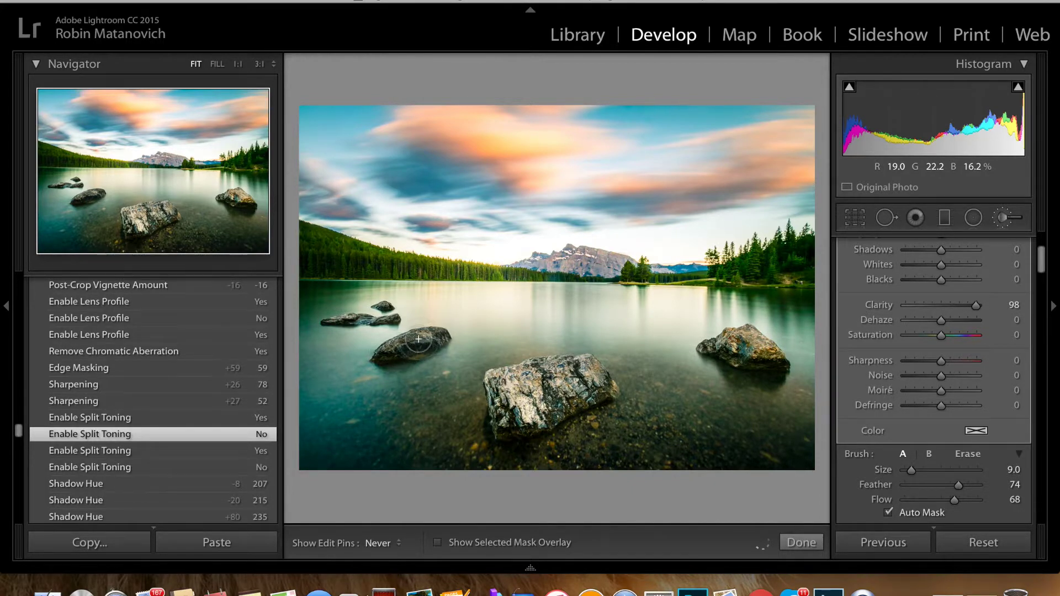
{"action": "key", "text": "h"}
{"action": "key", "text": "h"}
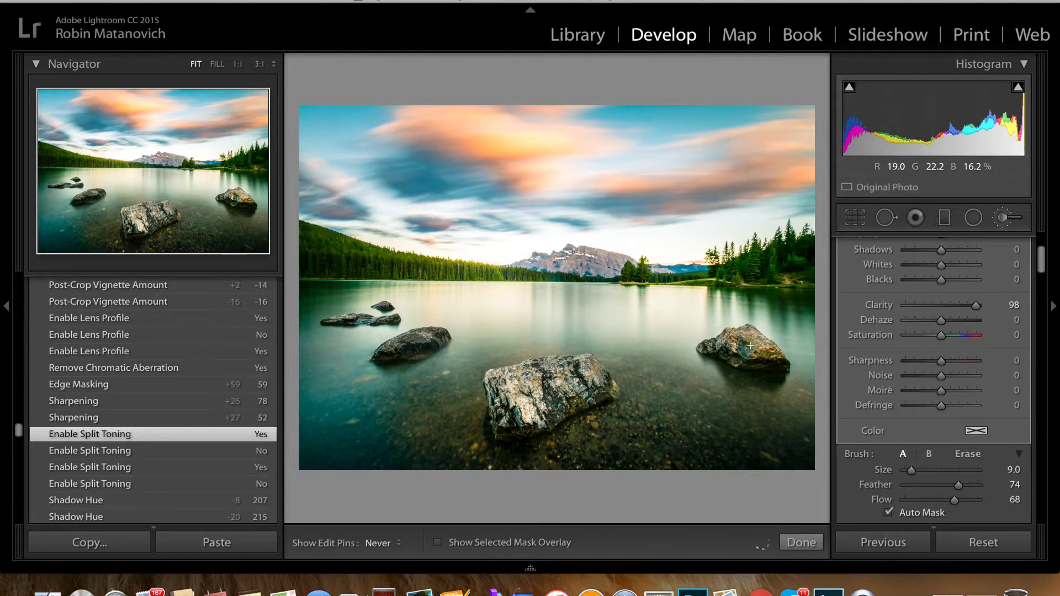
{"action": "key", "text": "h"}
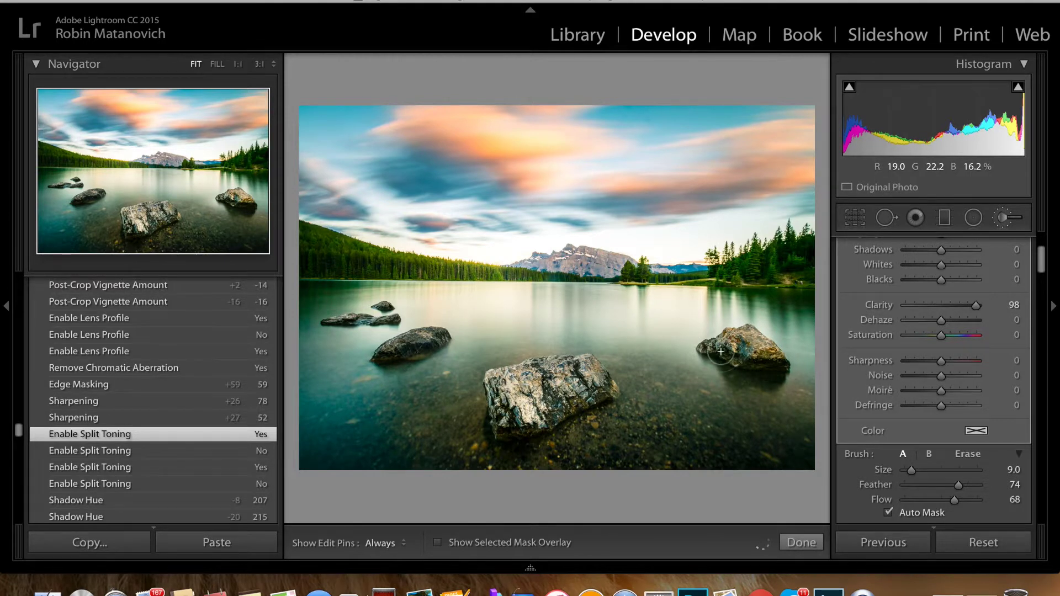
- Extend the Clarity brush strokes over the trees on the left and right shores and finish the brush adjustment
{"action": "key", "text": "super+shift+z"}
{"action": "key", "text": "h"}
{"action": "key", "text": "h"}
{"action": "key", "text": "h"}
{"action": "key", "text": "super+shift+z"}
{"action": "key", "text": "h"}
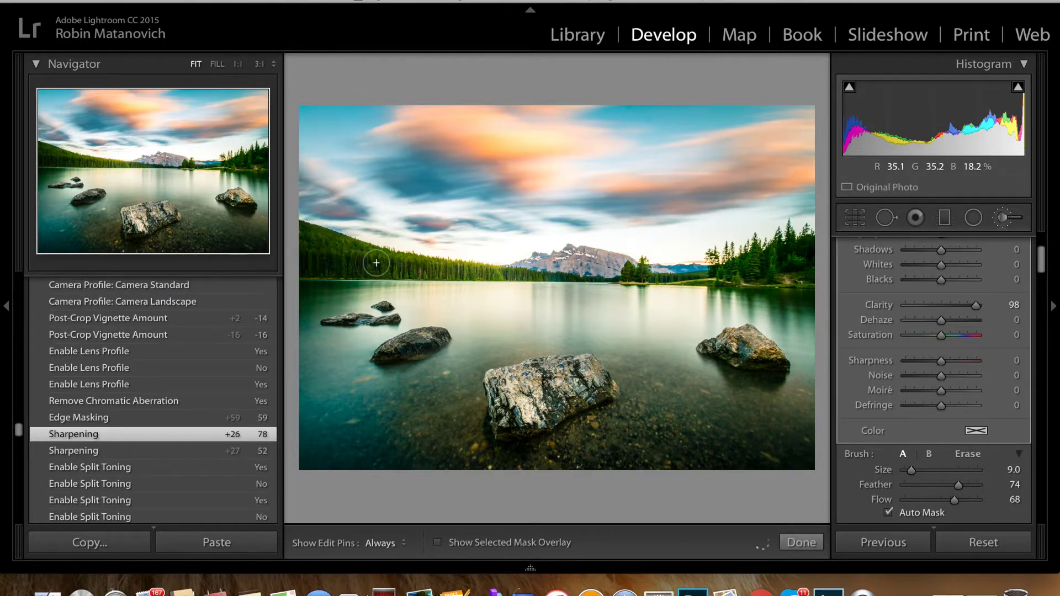
{"action": "key", "text": "super+shift+z"}
{"action": "key", "text": "h"}
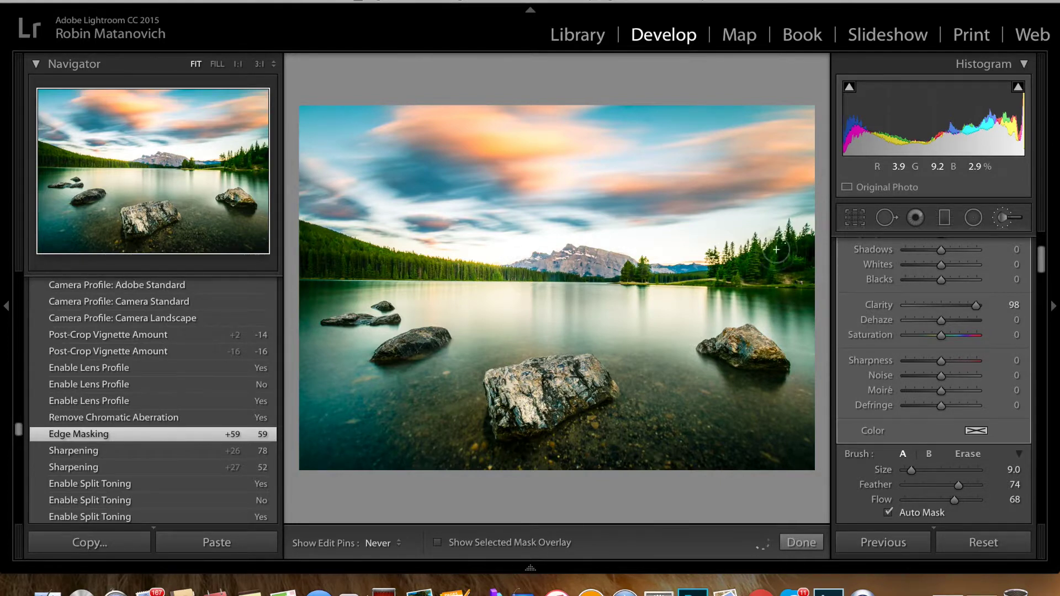
{"action": "key", "text": "h"}
{"action": "key", "text": "super+shift+z"}
{"action": "key", "text": "h"}
{"action": "mouse_move", "coordinate": [794, 257]}
{"action": "left_mouse_down"}
{"action": "mouse_move", "coordinate": [694, 279]}
{"action": "mouse_move", "coordinate": [791, 254]}
{"action": "left_mouse_up"}
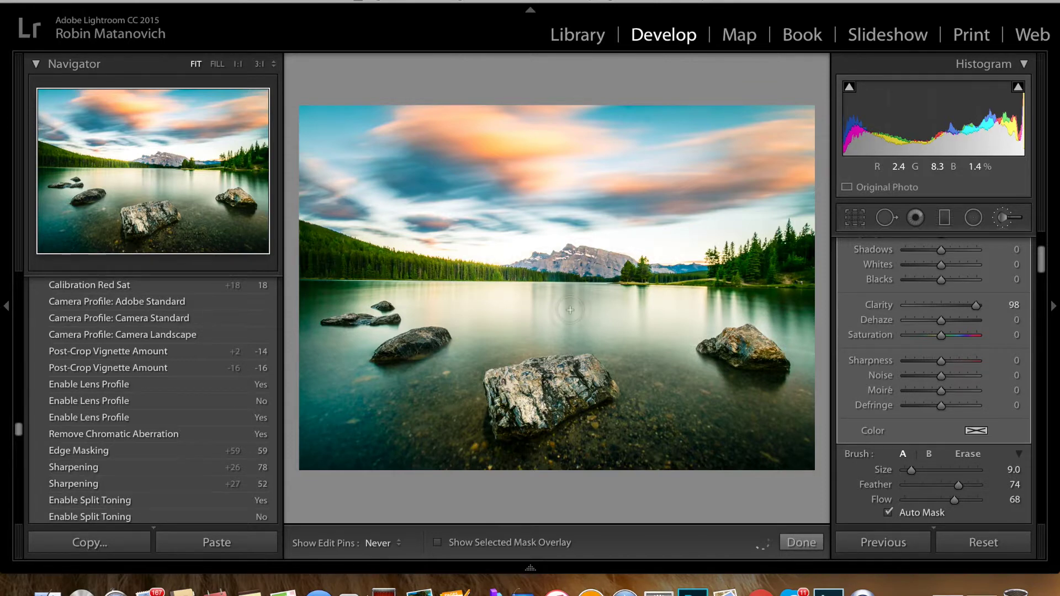
{"action": "key", "text": "h"}
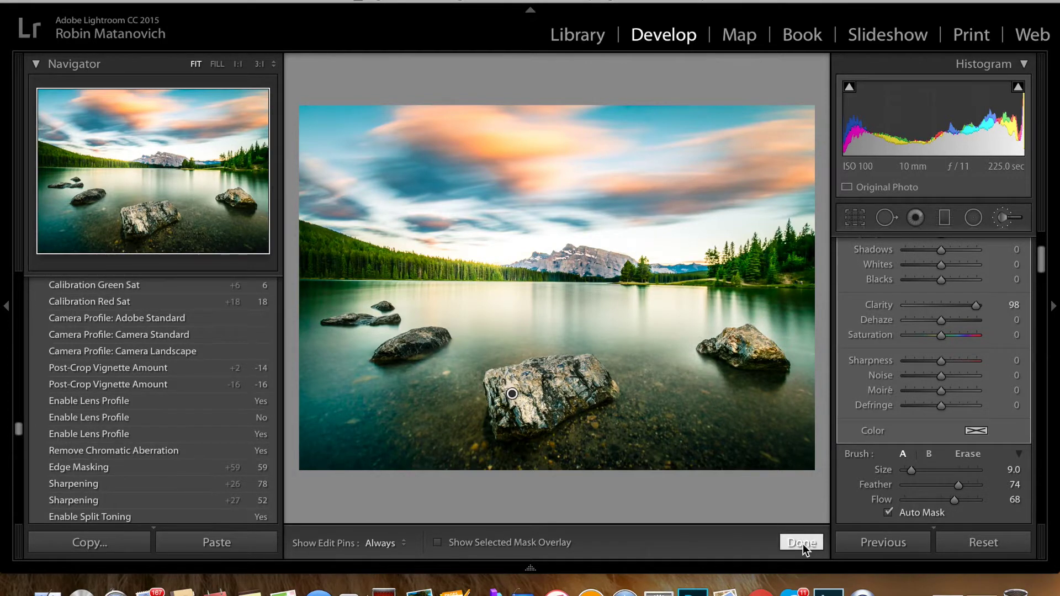
{"action": "left_click", "coordinate": [802, 543]}
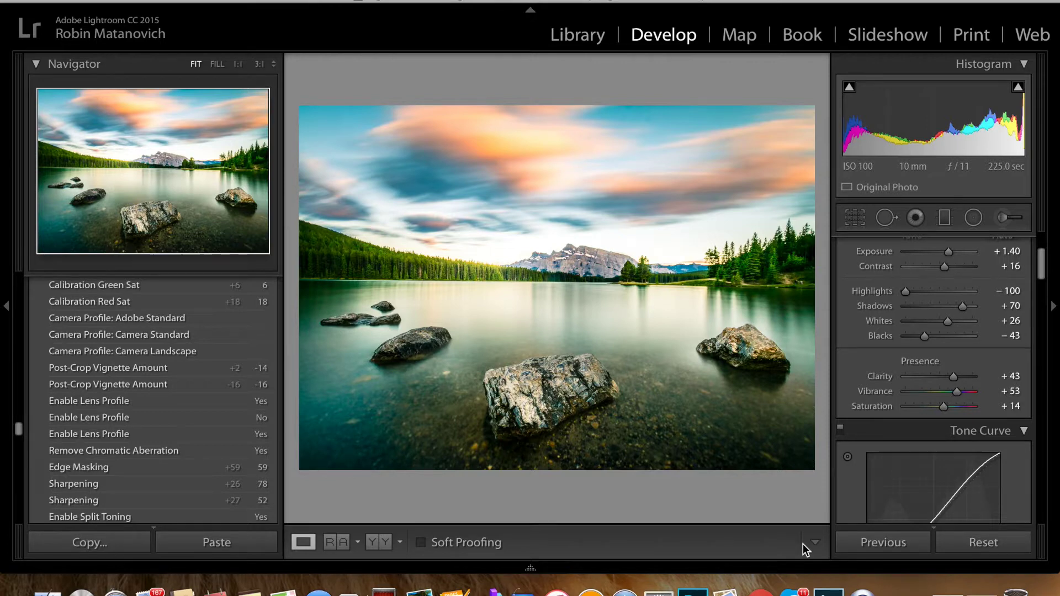
- Reset the Graduated Filter's settings and place a filter with Exposure 0.65 across the lake, oriented to brighten the foreground
{"action": "left_click", "coordinate": [945, 218]}
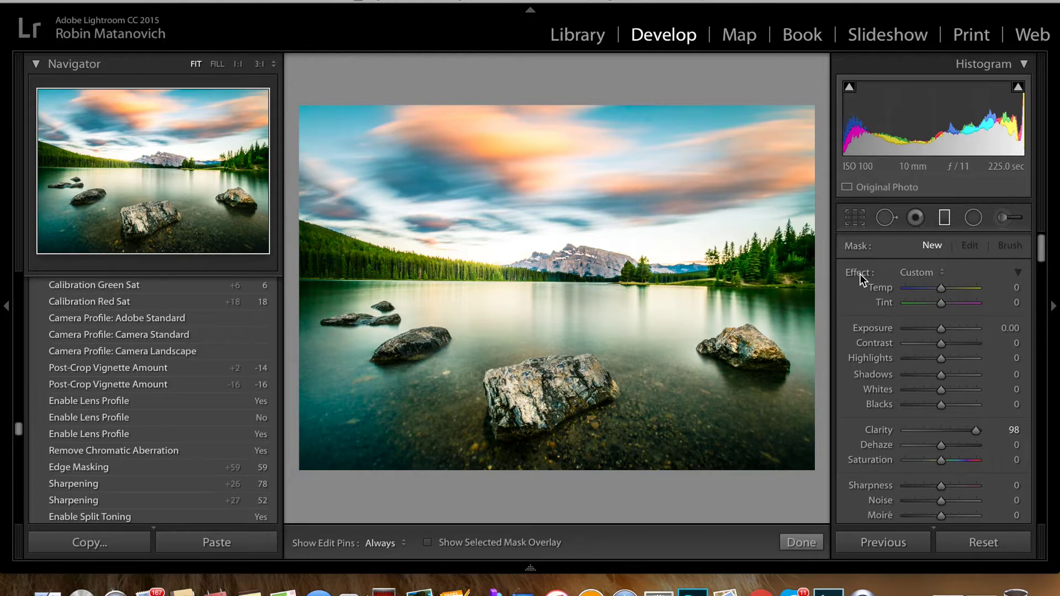
{"action": "key", "text": "alt"}
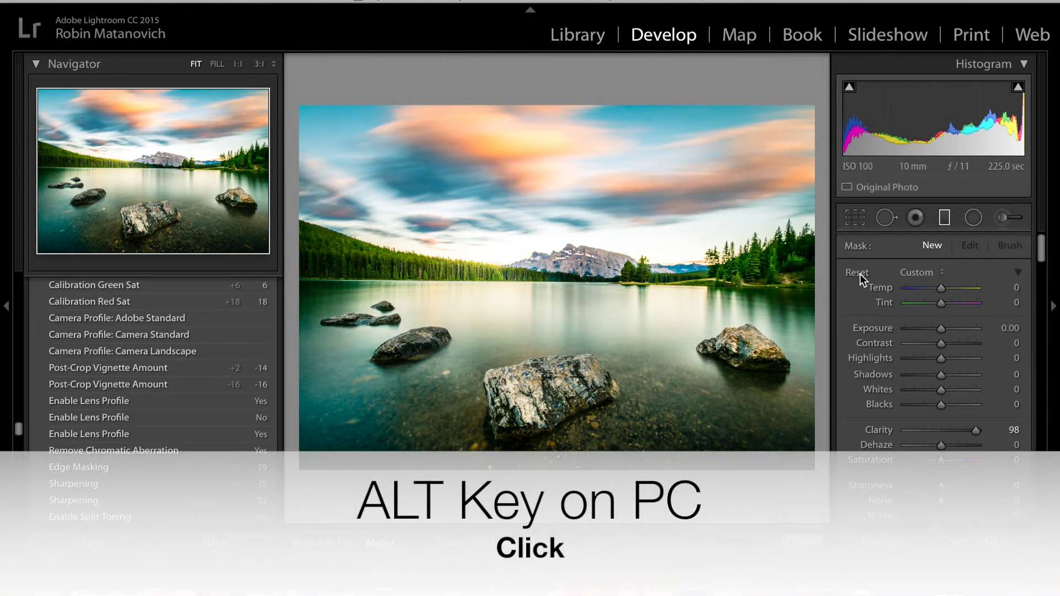
{"action": "left_click", "coordinate": [858, 273], "text": "alt"}
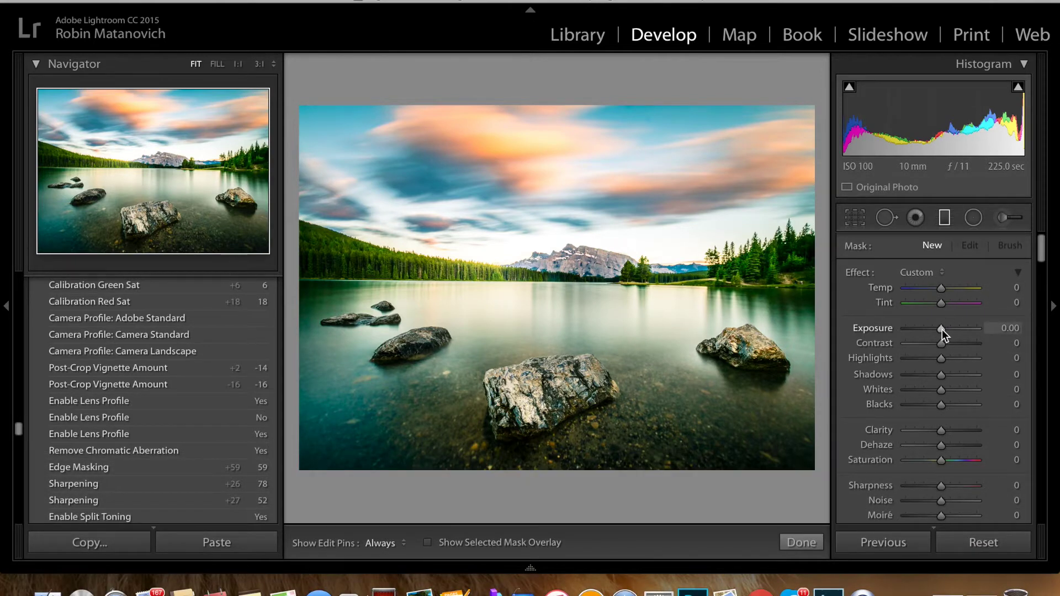
{"action": "left_click_drag", "start_coordinate": [942, 330], "coordinate": [945, 330]}
{"action": "left_click_drag", "start_coordinate": [536, 231], "coordinate": [536, 236]}
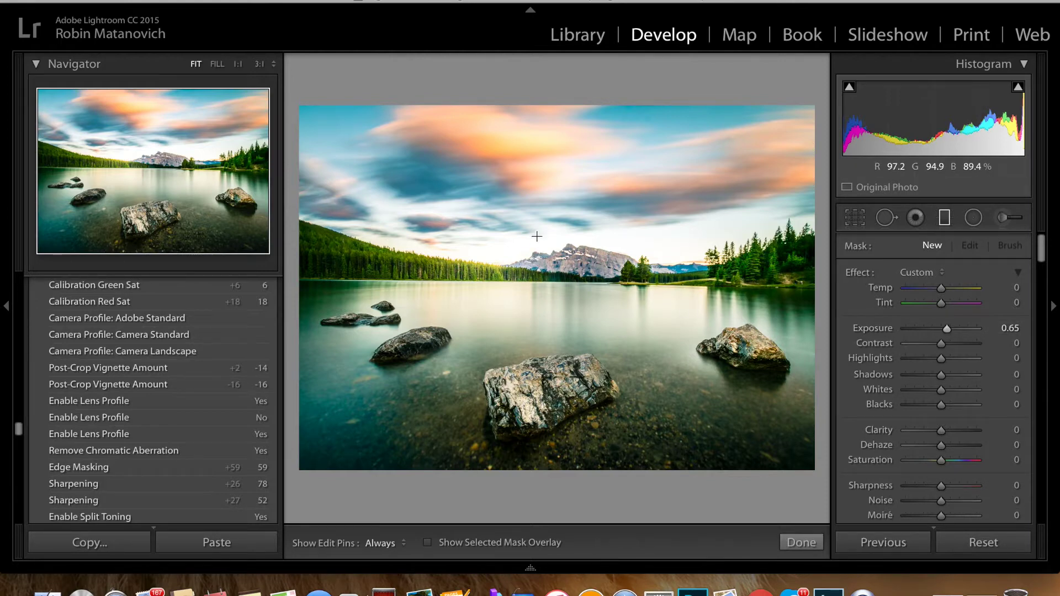
{"action": "left_click_drag", "start_coordinate": [533, 302], "coordinate": [533, 372]}
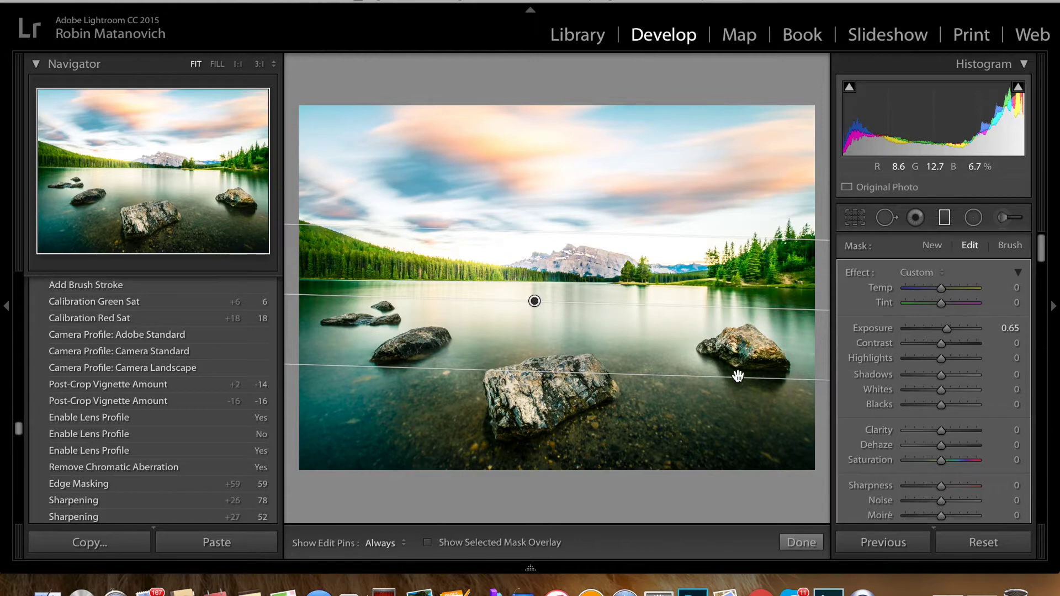
{"action": "left_click_drag", "start_coordinate": [696, 422], "coordinate": [697, 411]}
{"action": "left_click_drag", "start_coordinate": [718, 307], "coordinate": [374, 295]}
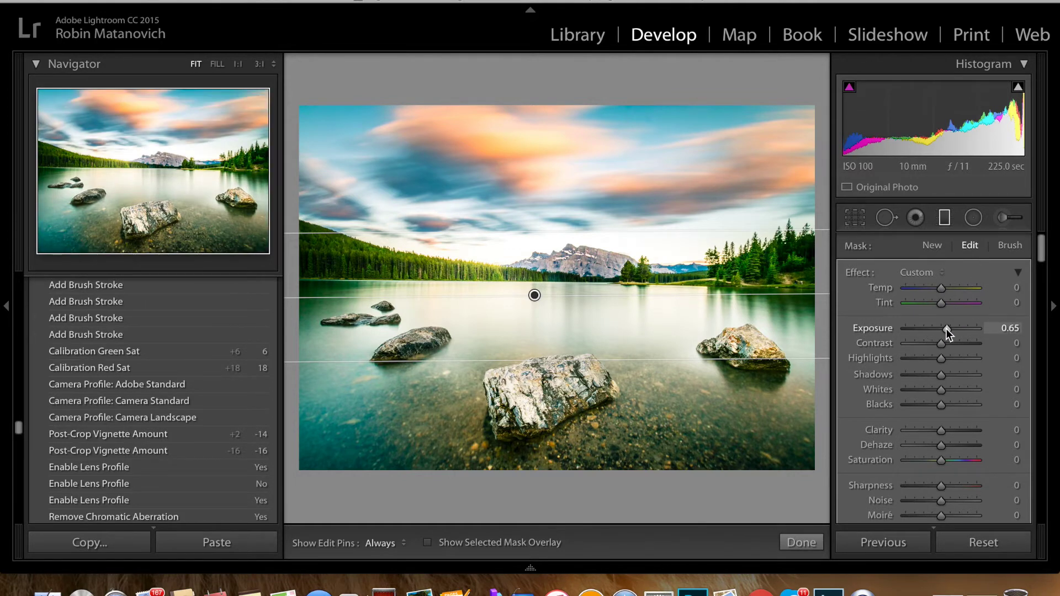
- Set the graduated filter's Exposure to 0.18, then shift its edges down to the far treeline and the foreground rock
{"action": "left_click_drag", "start_coordinate": [945, 330], "coordinate": [945, 328]}
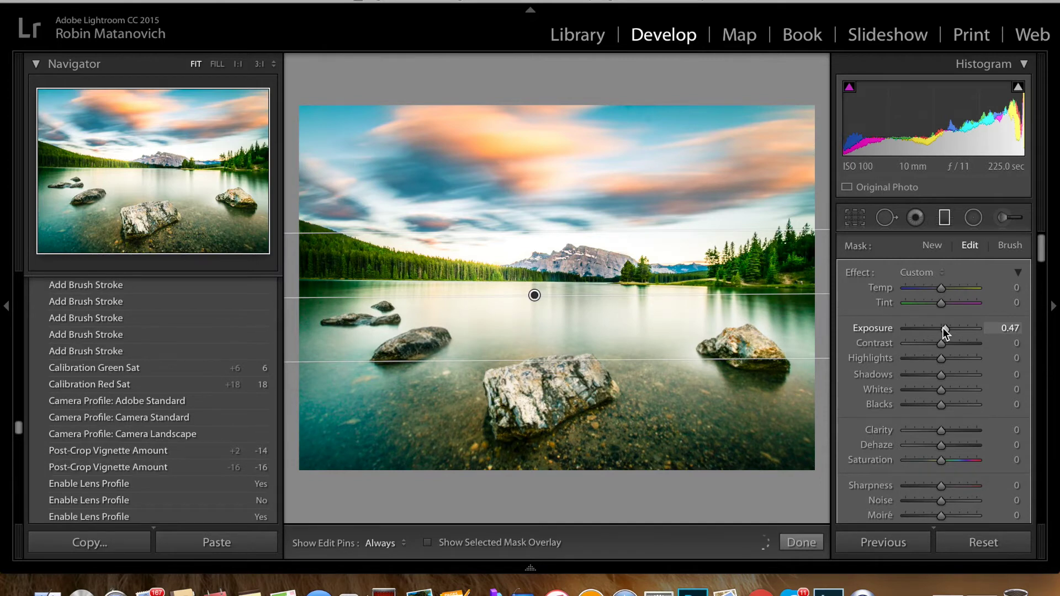
{"action": "left_click_drag", "start_coordinate": [945, 330], "coordinate": [942, 328]}
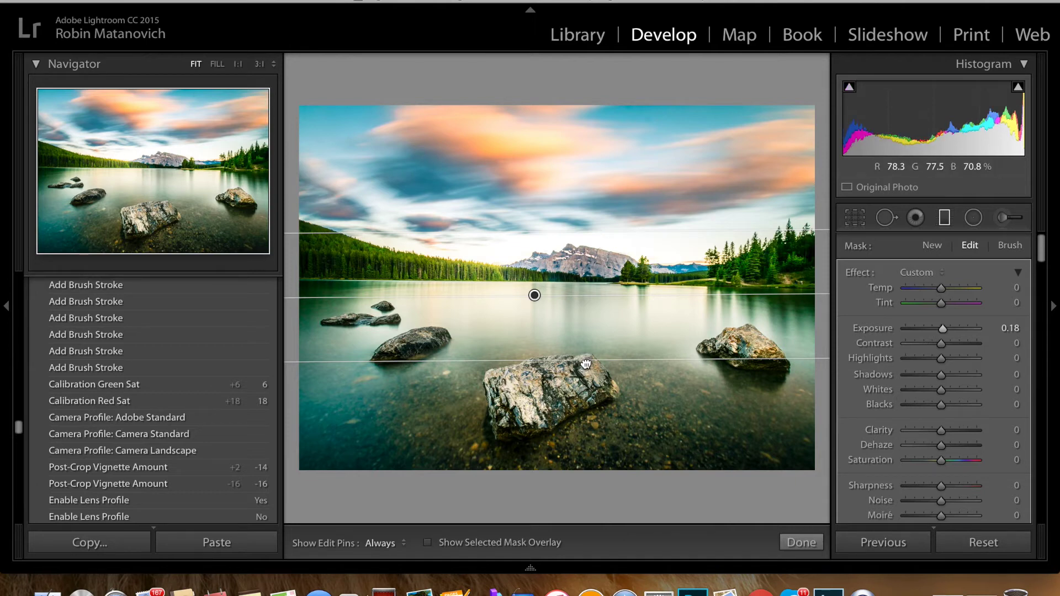
{"action": "left_click_drag", "start_coordinate": [586, 377], "coordinate": [584, 408]}
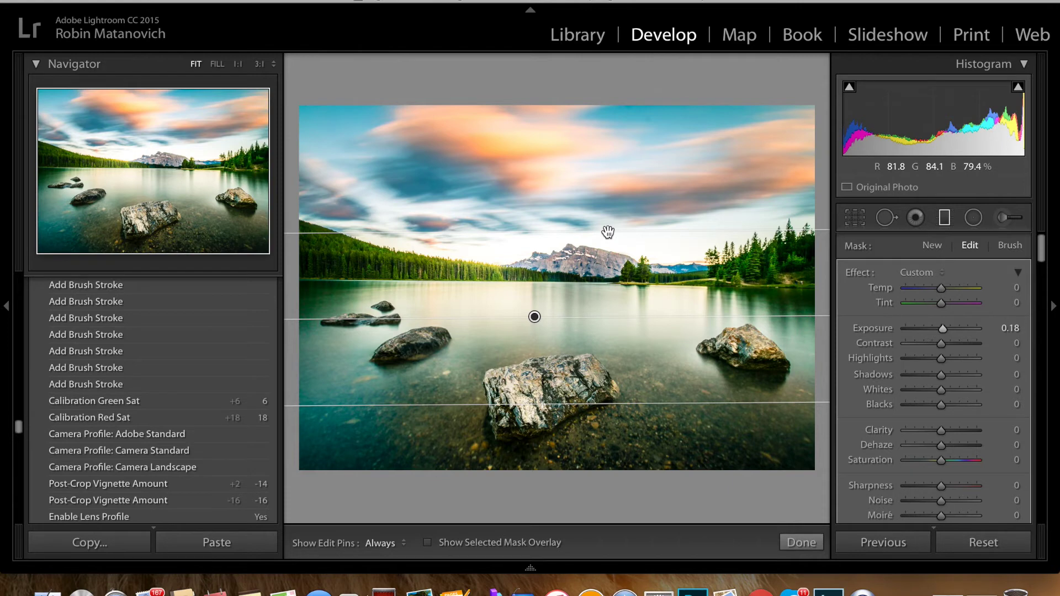
{"action": "left_click_drag", "start_coordinate": [608, 234], "coordinate": [607, 262]}
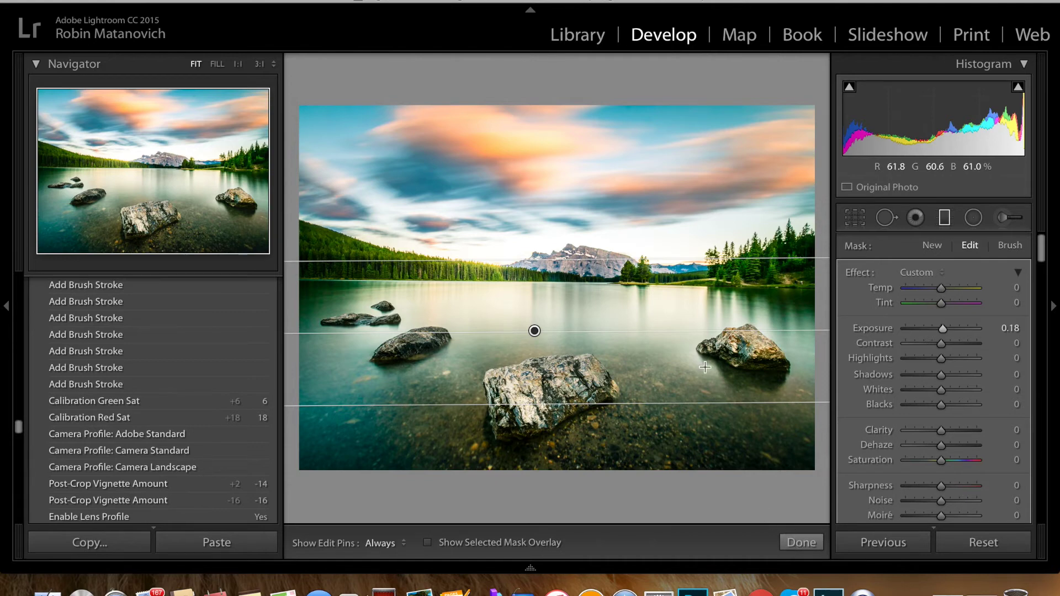
{"action": "left_click", "coordinate": [811, 543]}
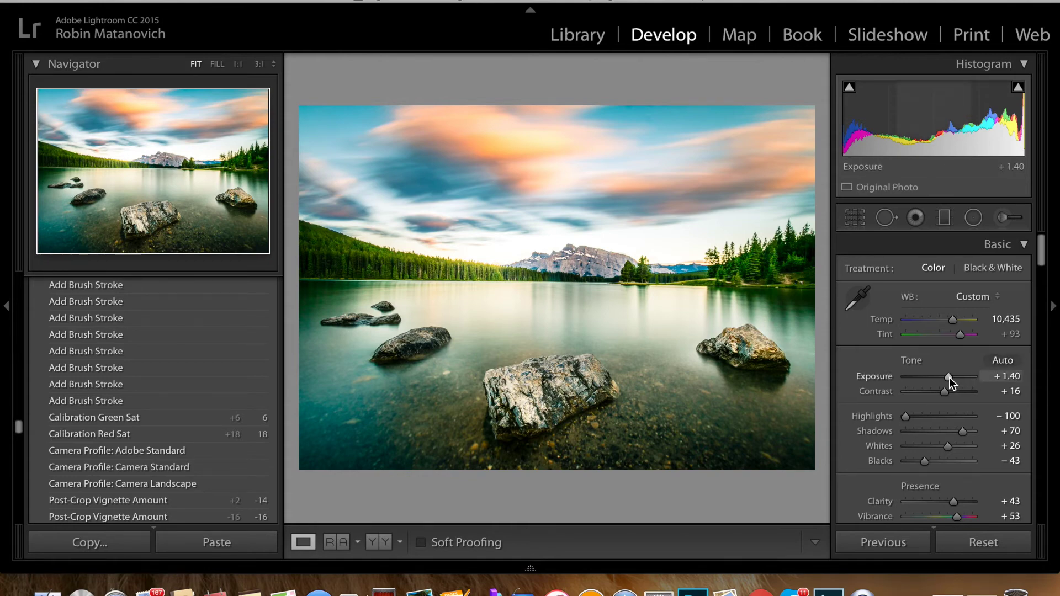
- Set the photo's overall Exposure to +1.30 and compare the result with the original version
{"action": "left_click_drag", "start_coordinate": [949, 378], "coordinate": [948, 378]}
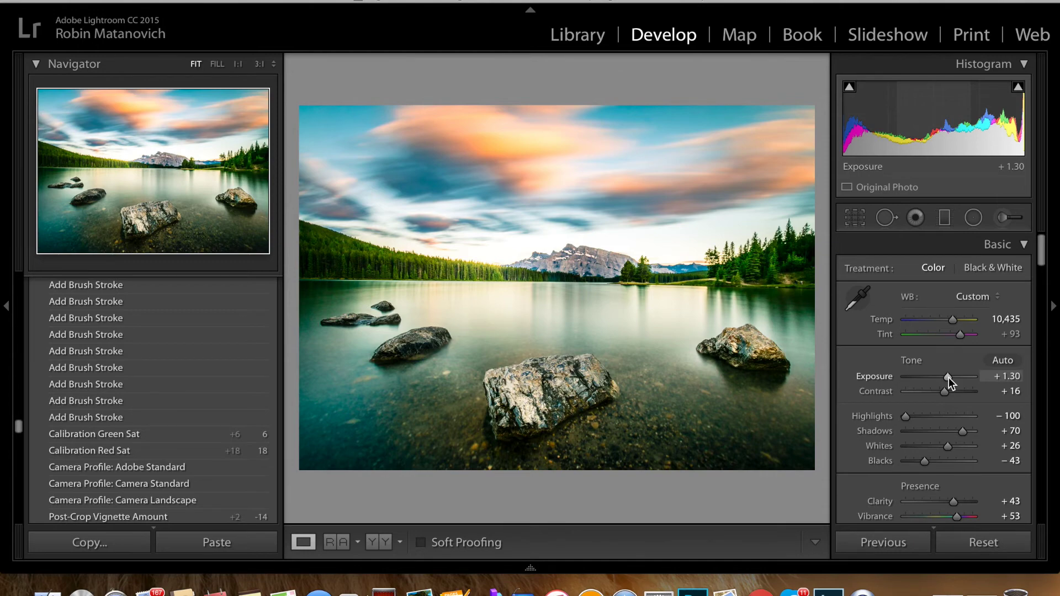
{"action": "key", "text": "backslash"}
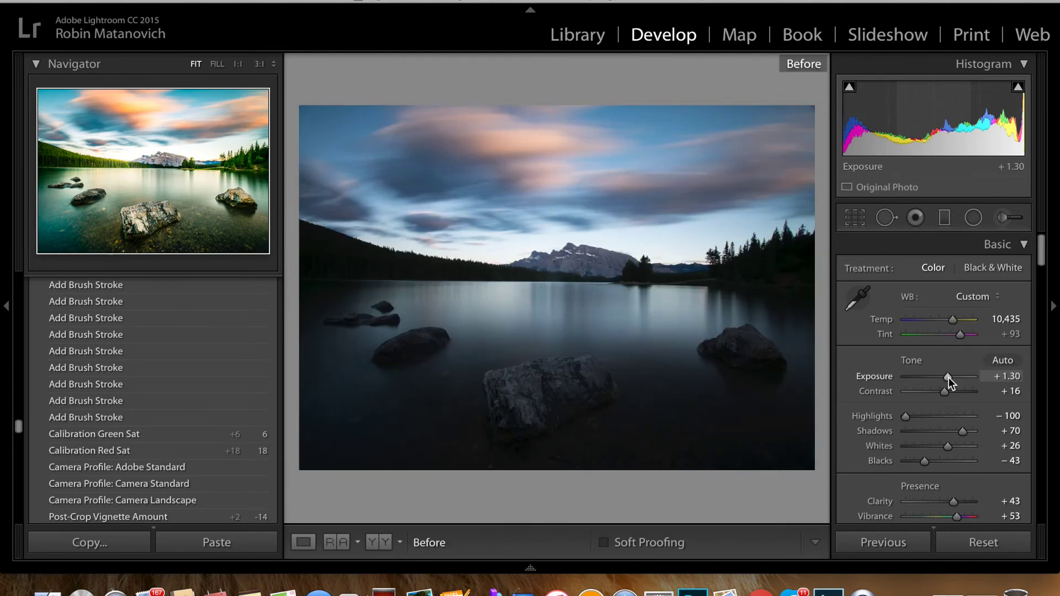
{"action": "key", "text": "backslash"}
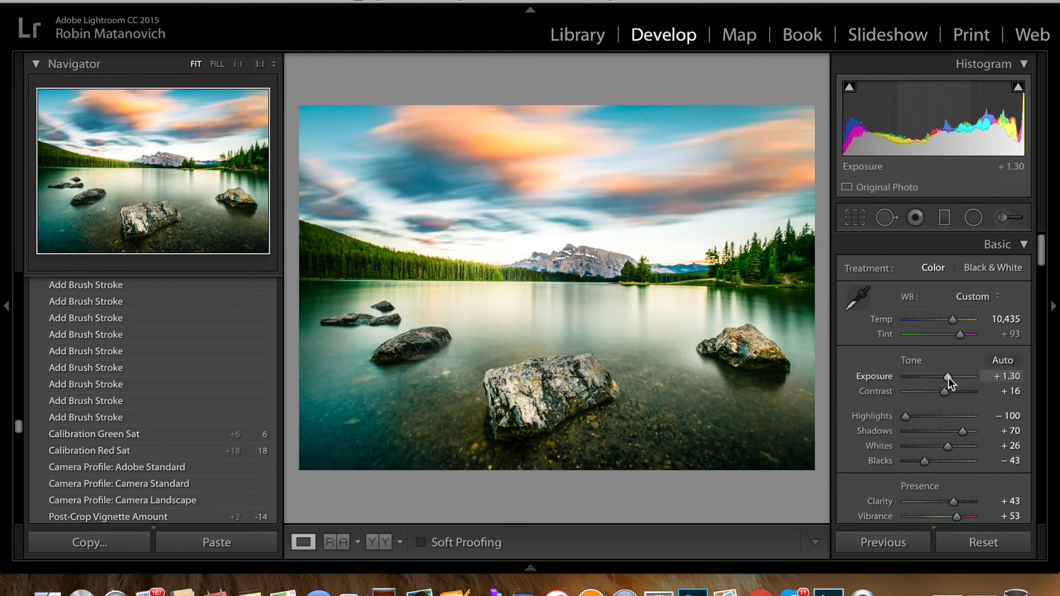